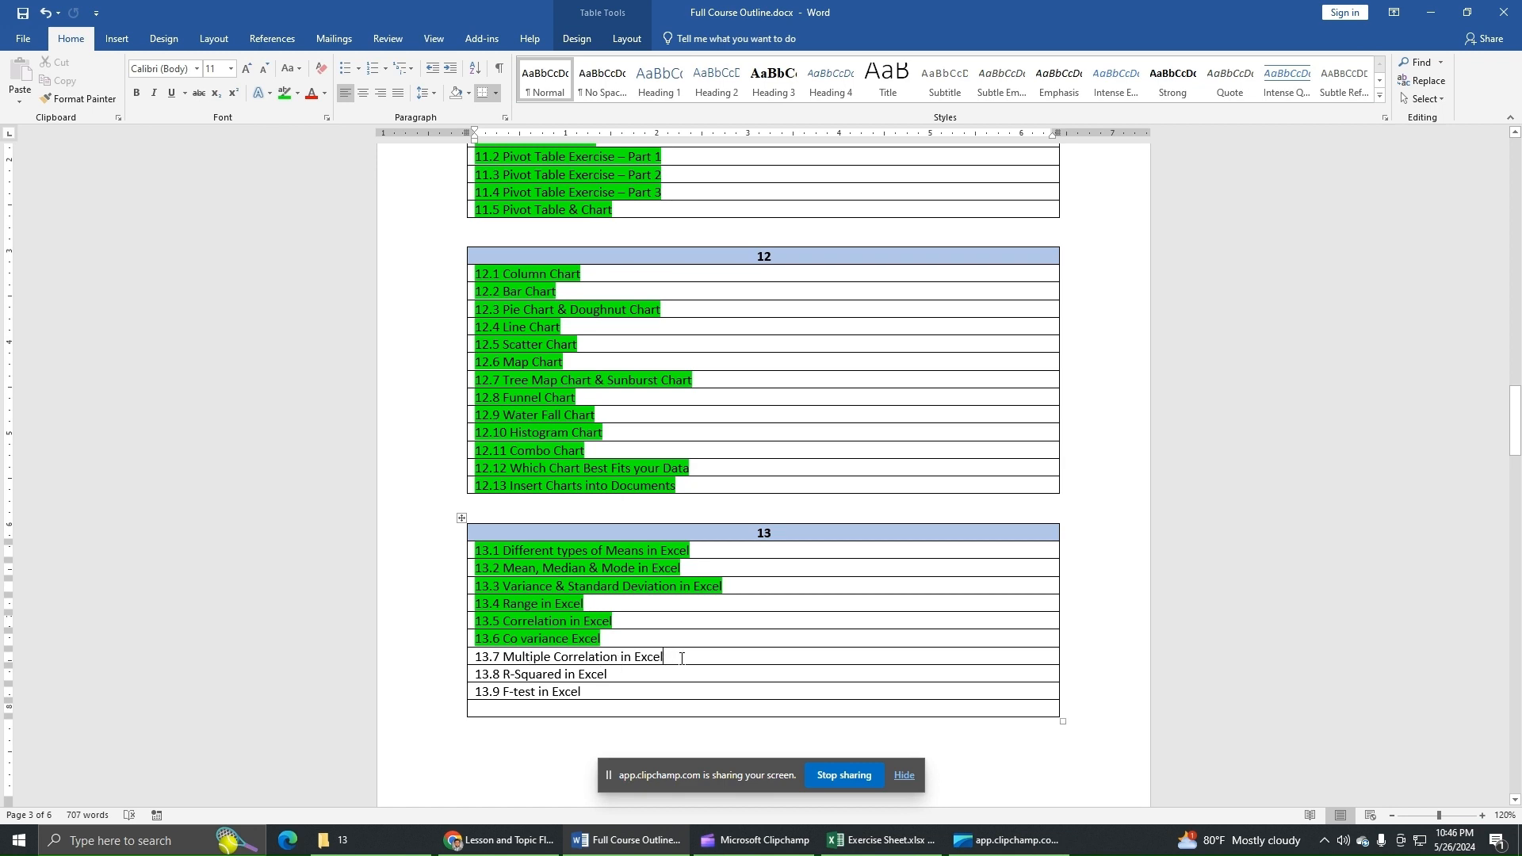
- Switch to the Exercise Sheet workbook in Excel and review the CORREL formula in J32 and the Apple, Samsung and Xiaomi data in P2:R32
left_click(880, 839)
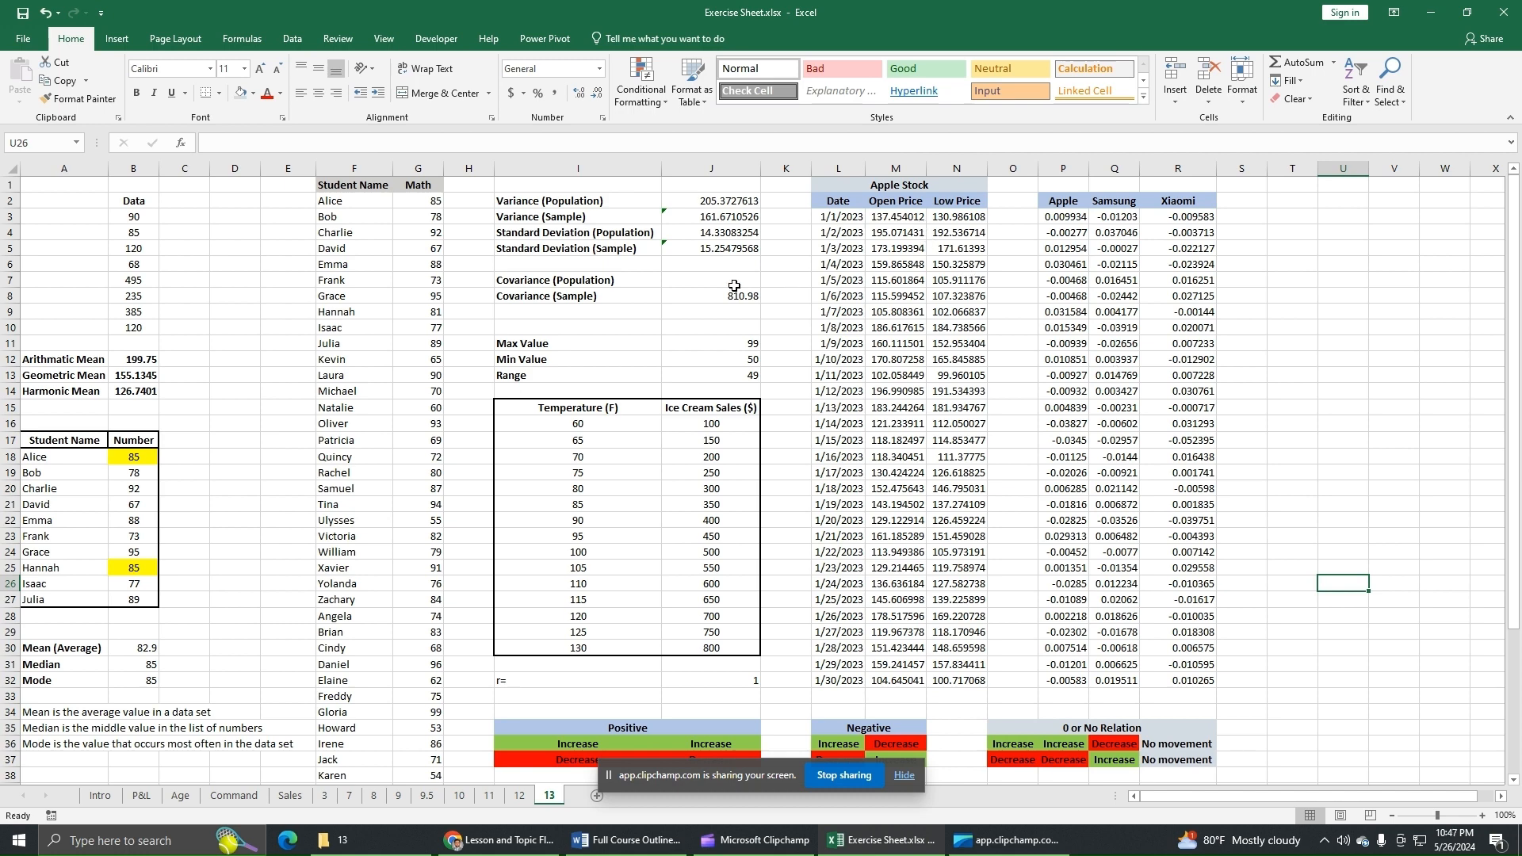
left_click(717, 682)
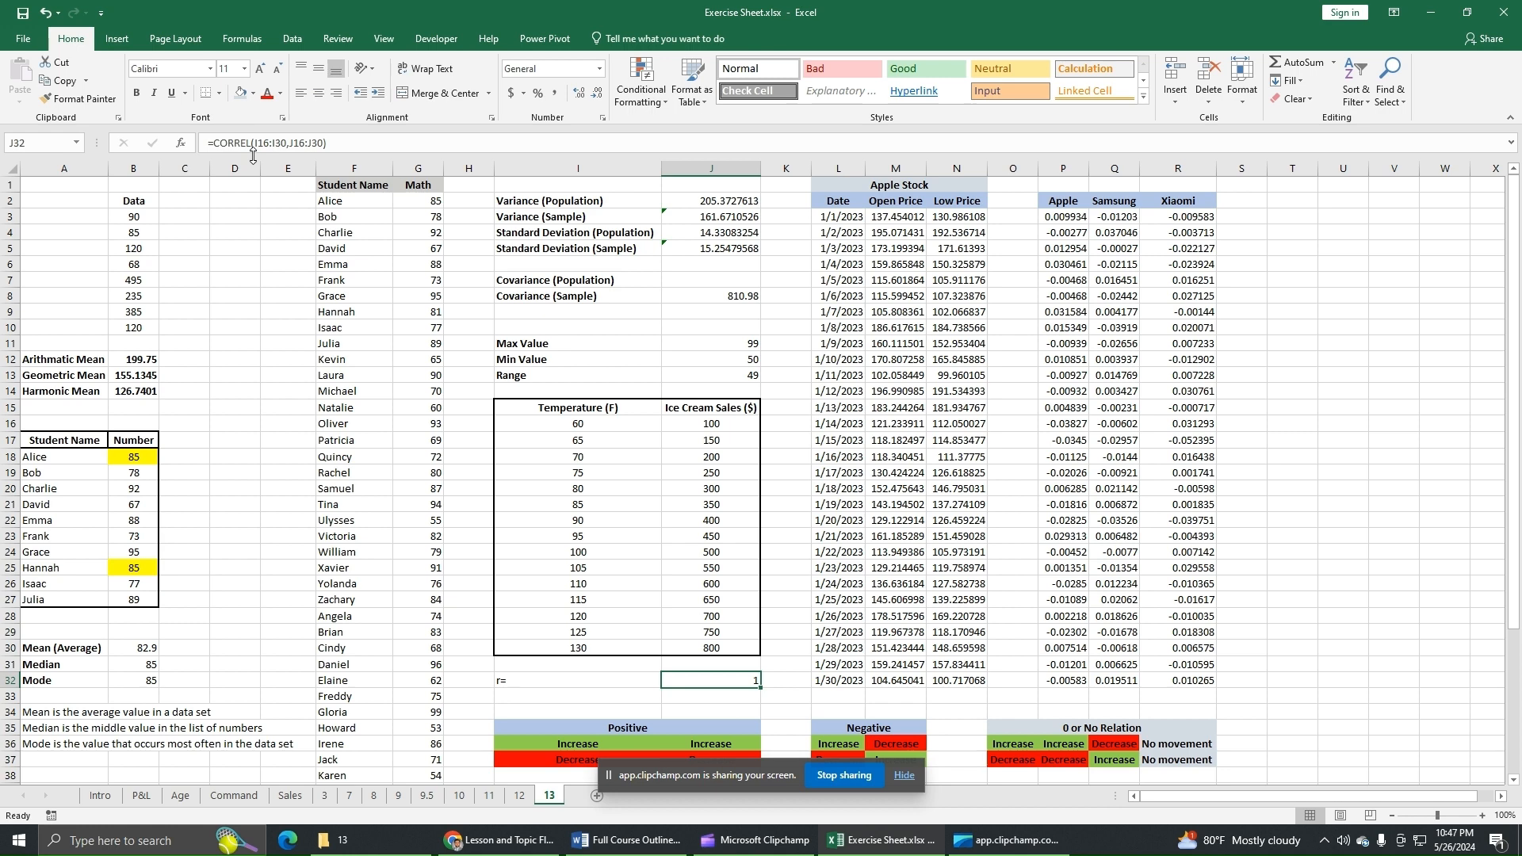
left_click(1174, 393)
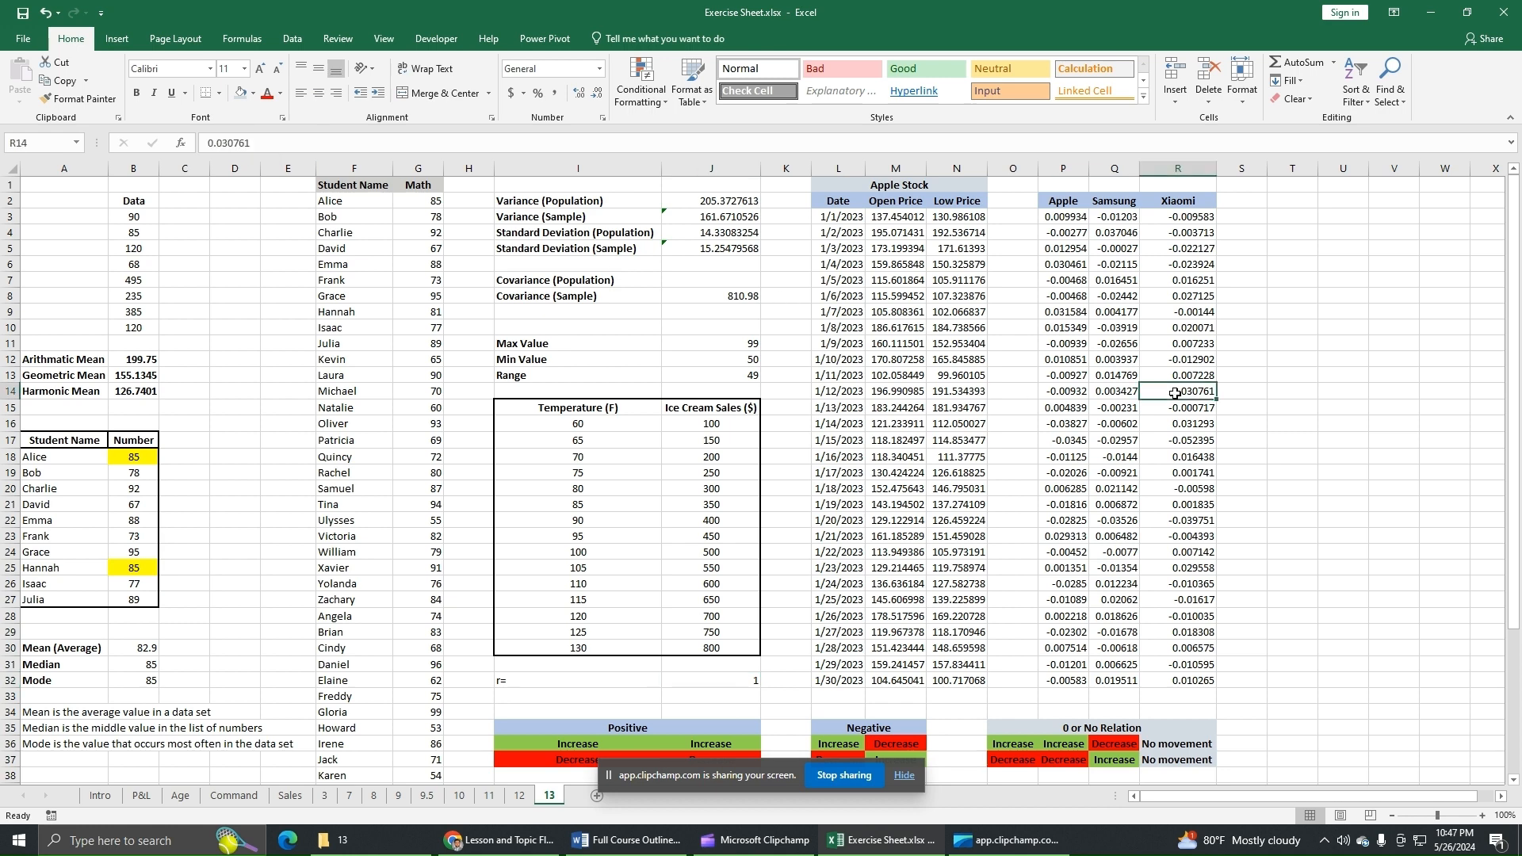
left_click_drag(1066, 200, 1149, 680)
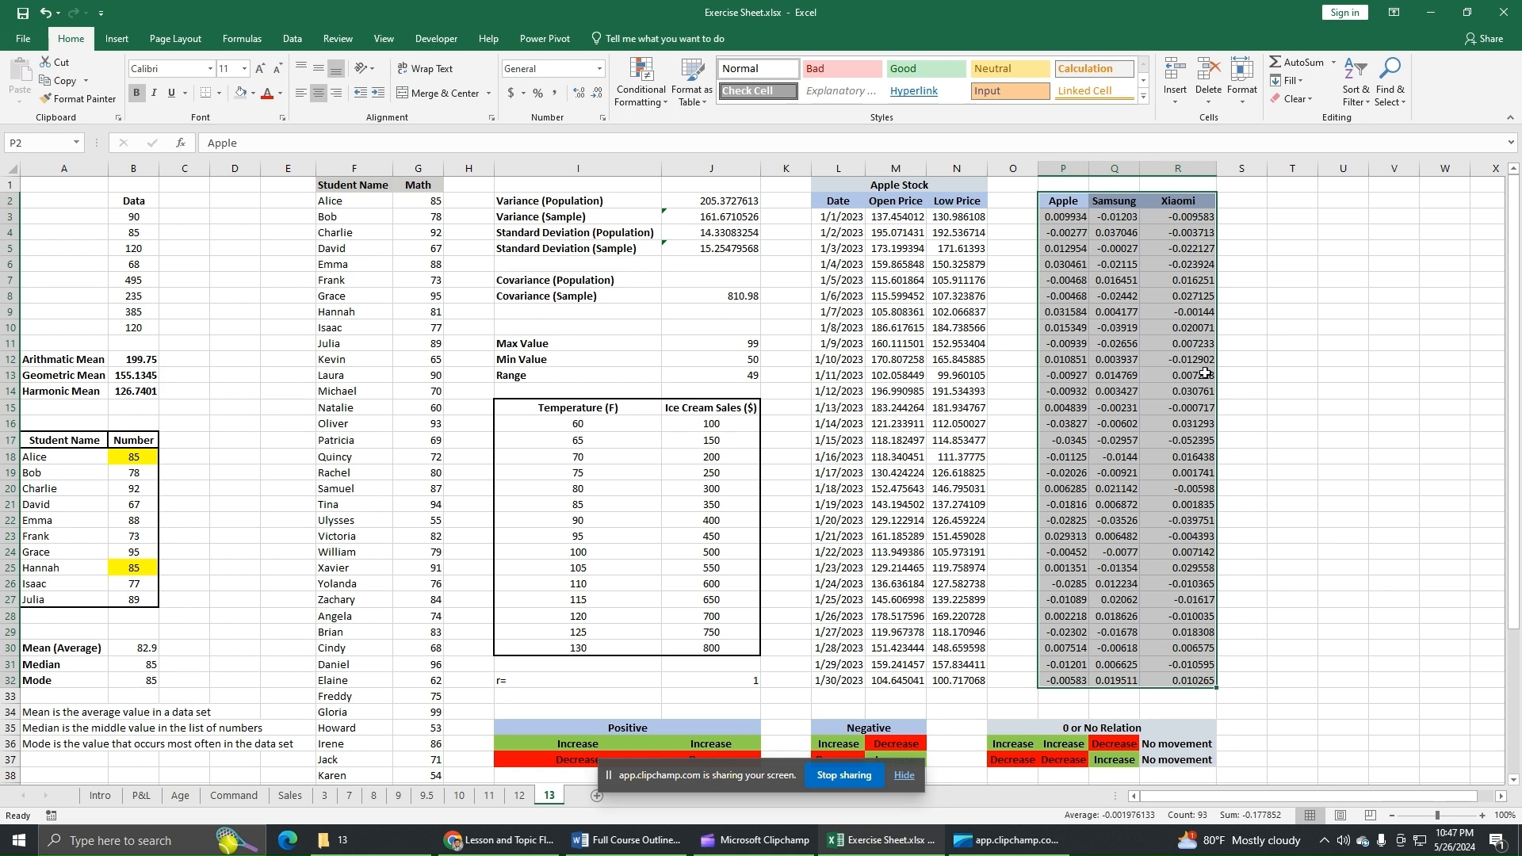
left_click(1322, 554)
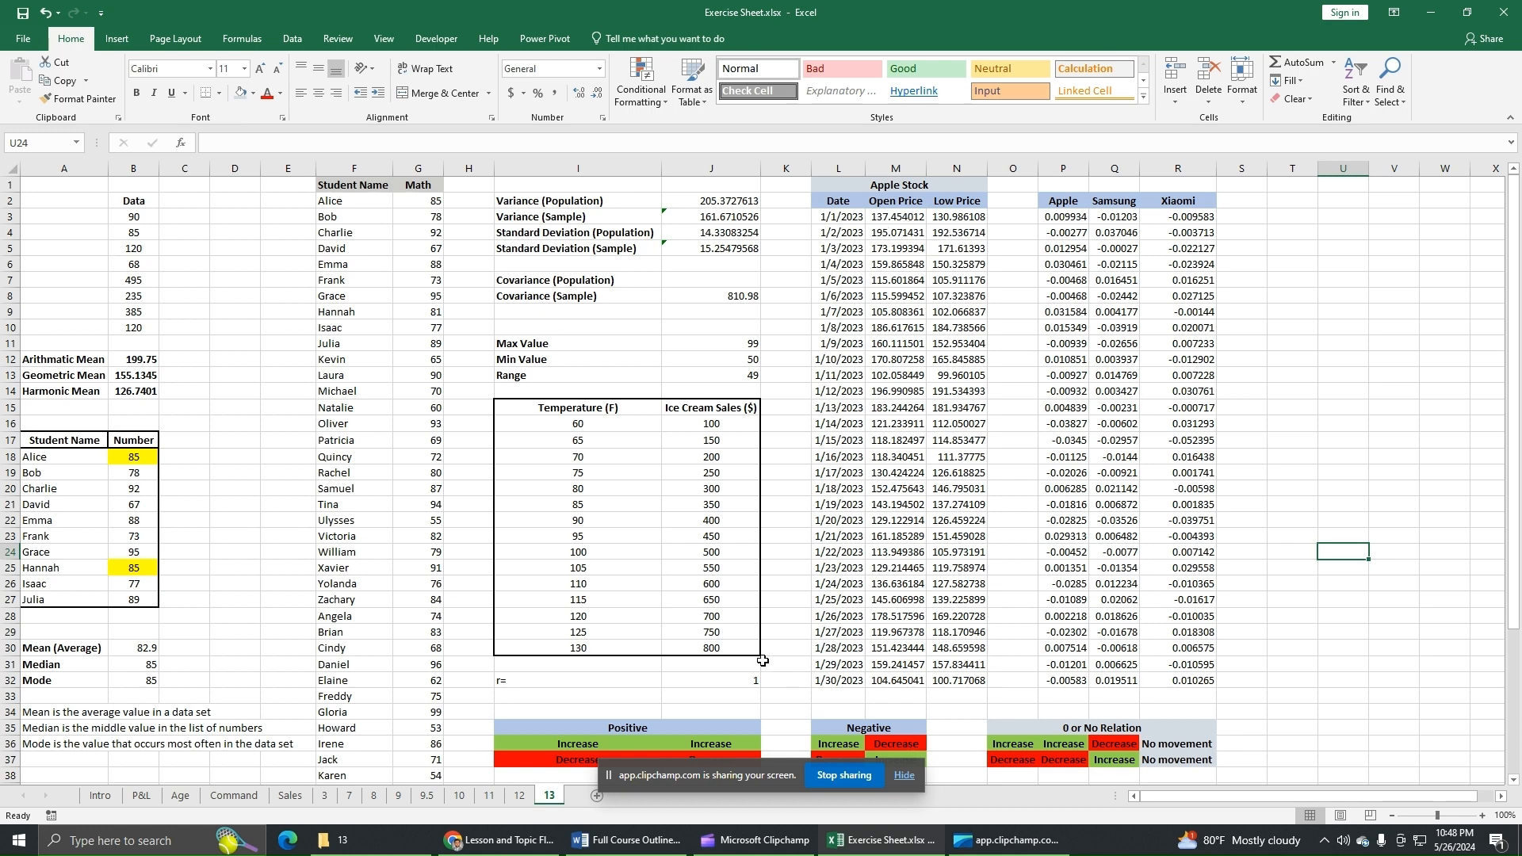
left_click(714, 683)
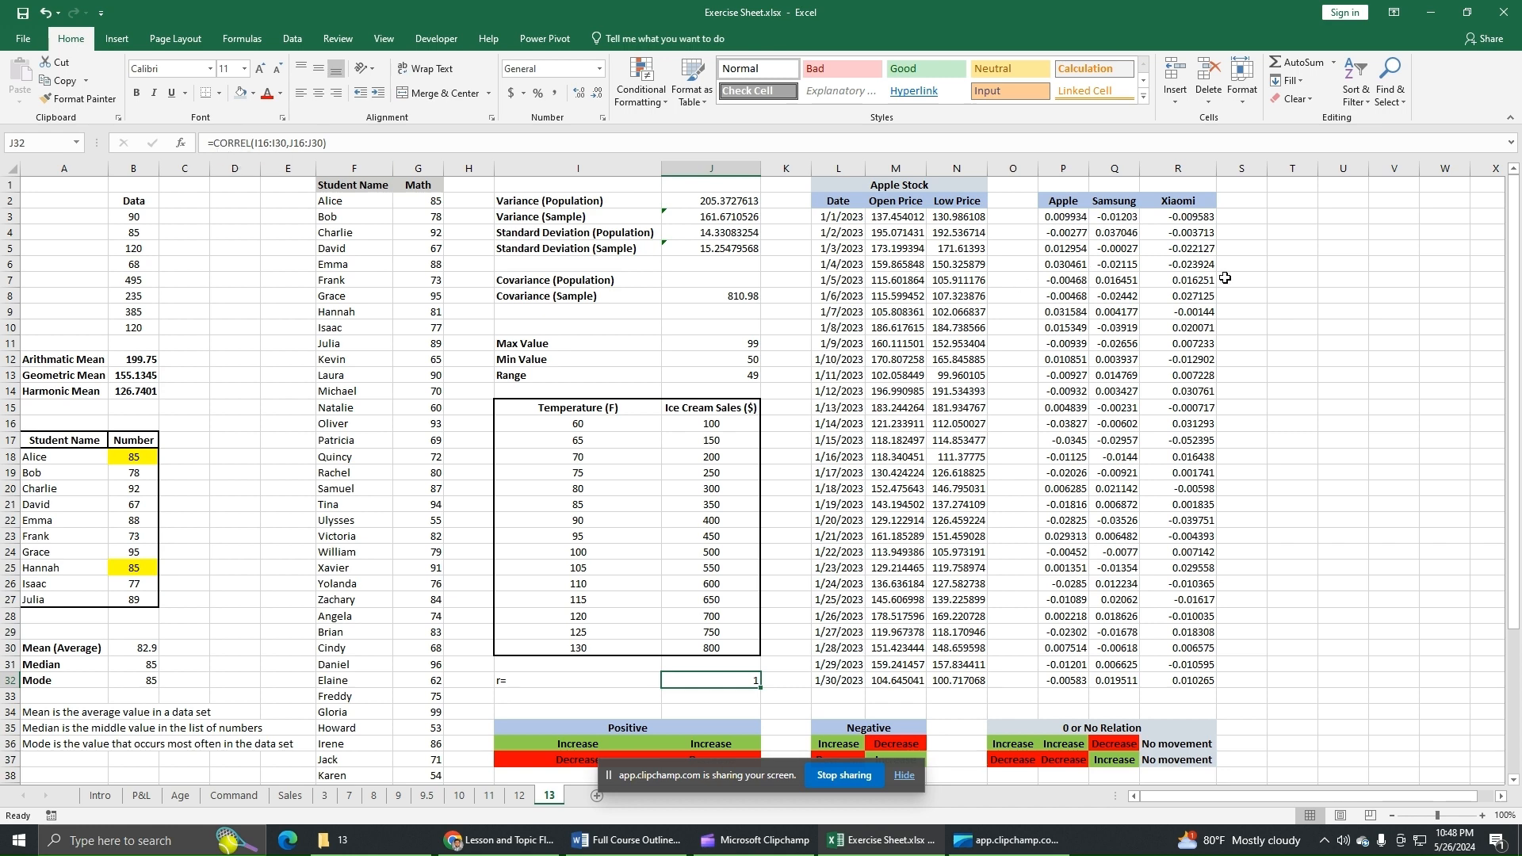
left_click(1236, 325)
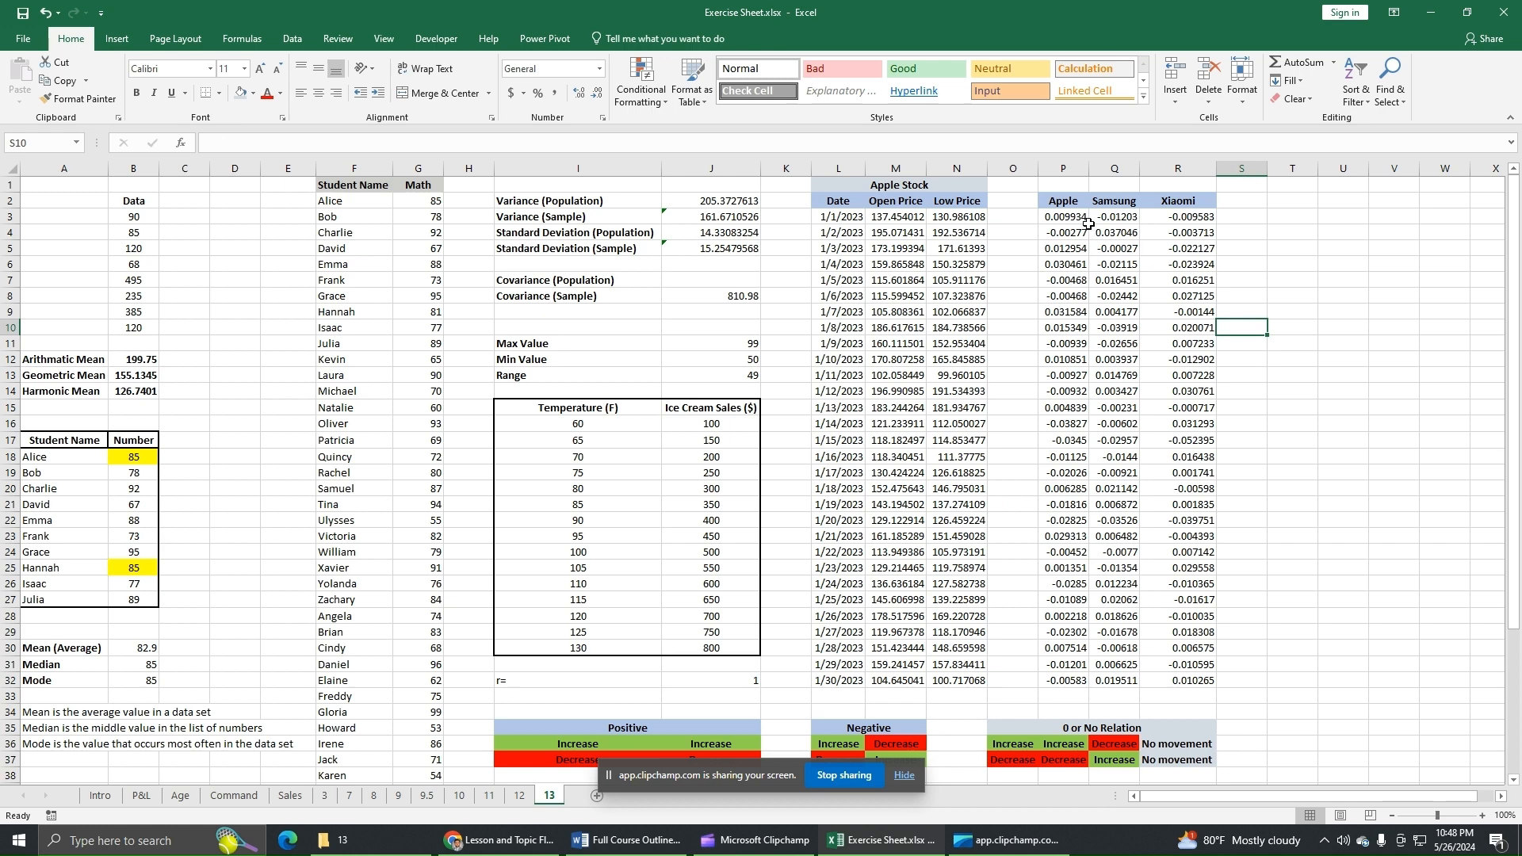
- Start a Correlation analysis from the Data Analysis tools with the Apple, Samsung and Xiaomi columns, P2:R32, as input range
left_click(302, 47)
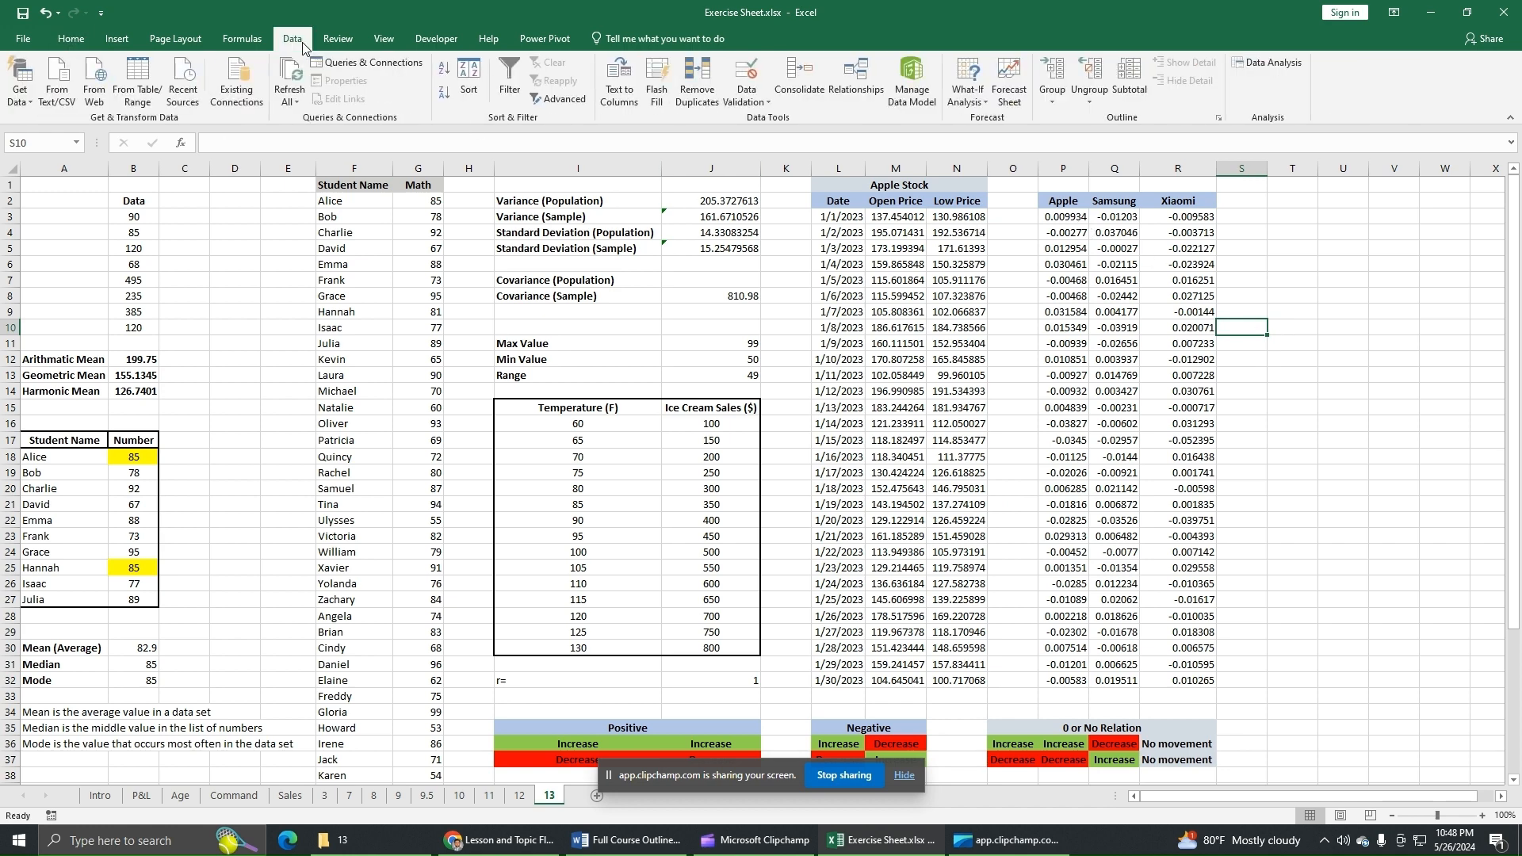
left_click(1271, 63)
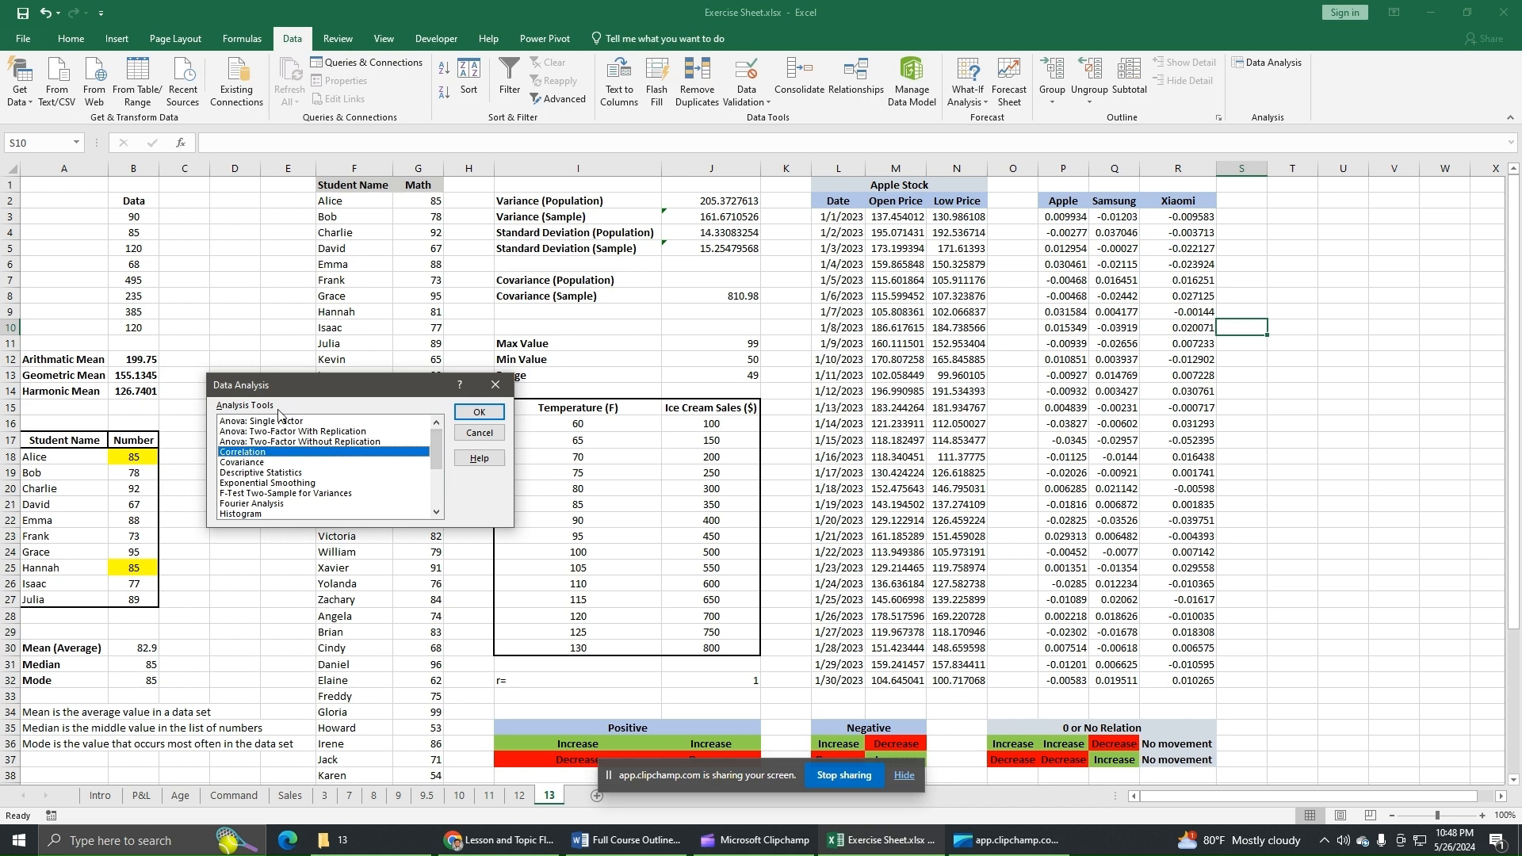
mouse_move(440, 458)
left_mouse_down()
mouse_move(435, 509)
mouse_move(436, 448)
left_mouse_up()
left_click(476, 412)
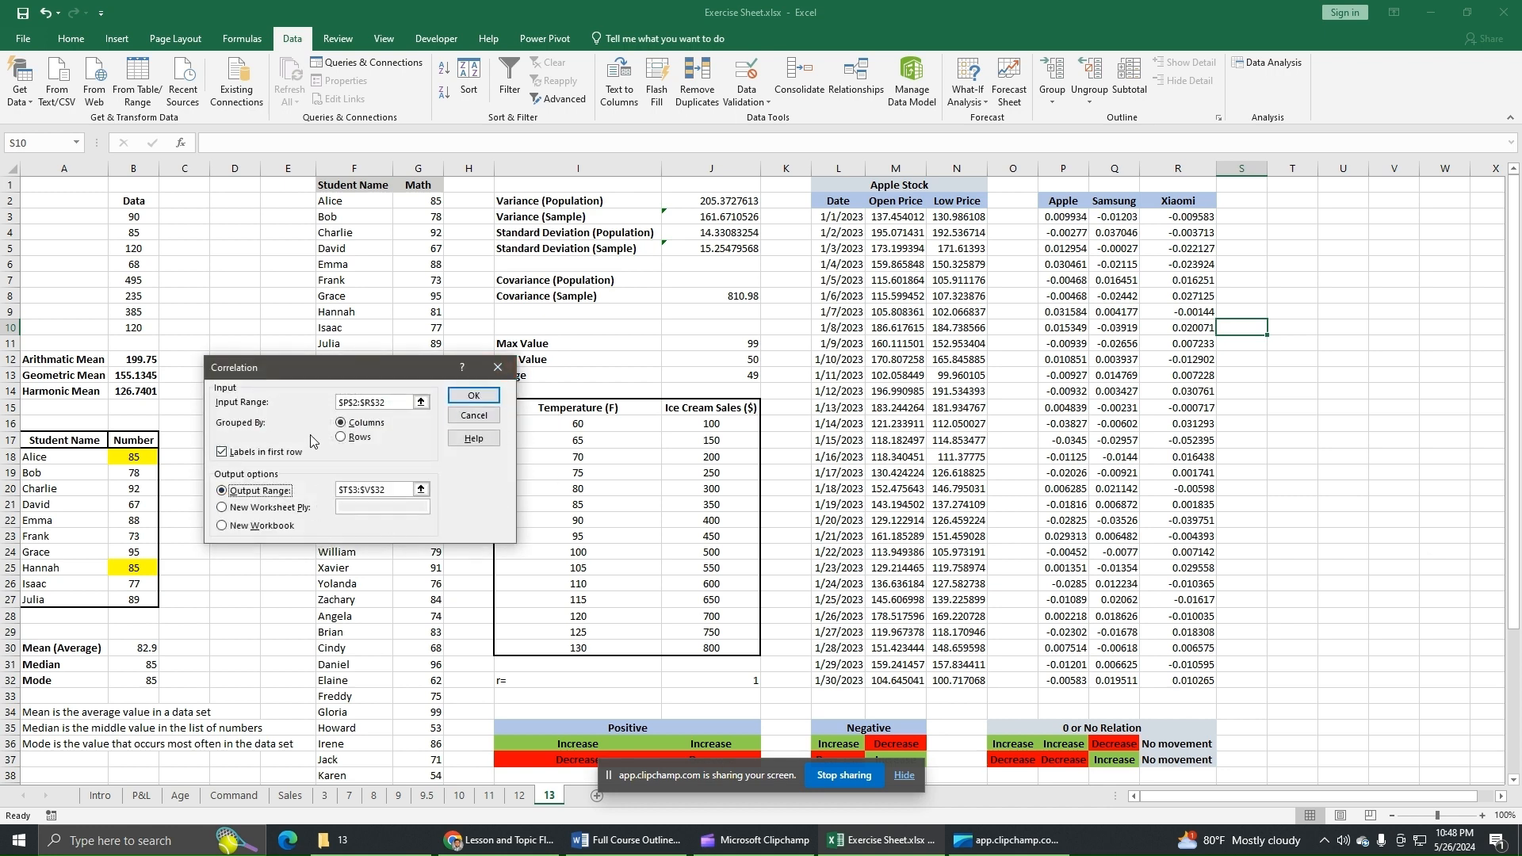
left_click(421, 403)
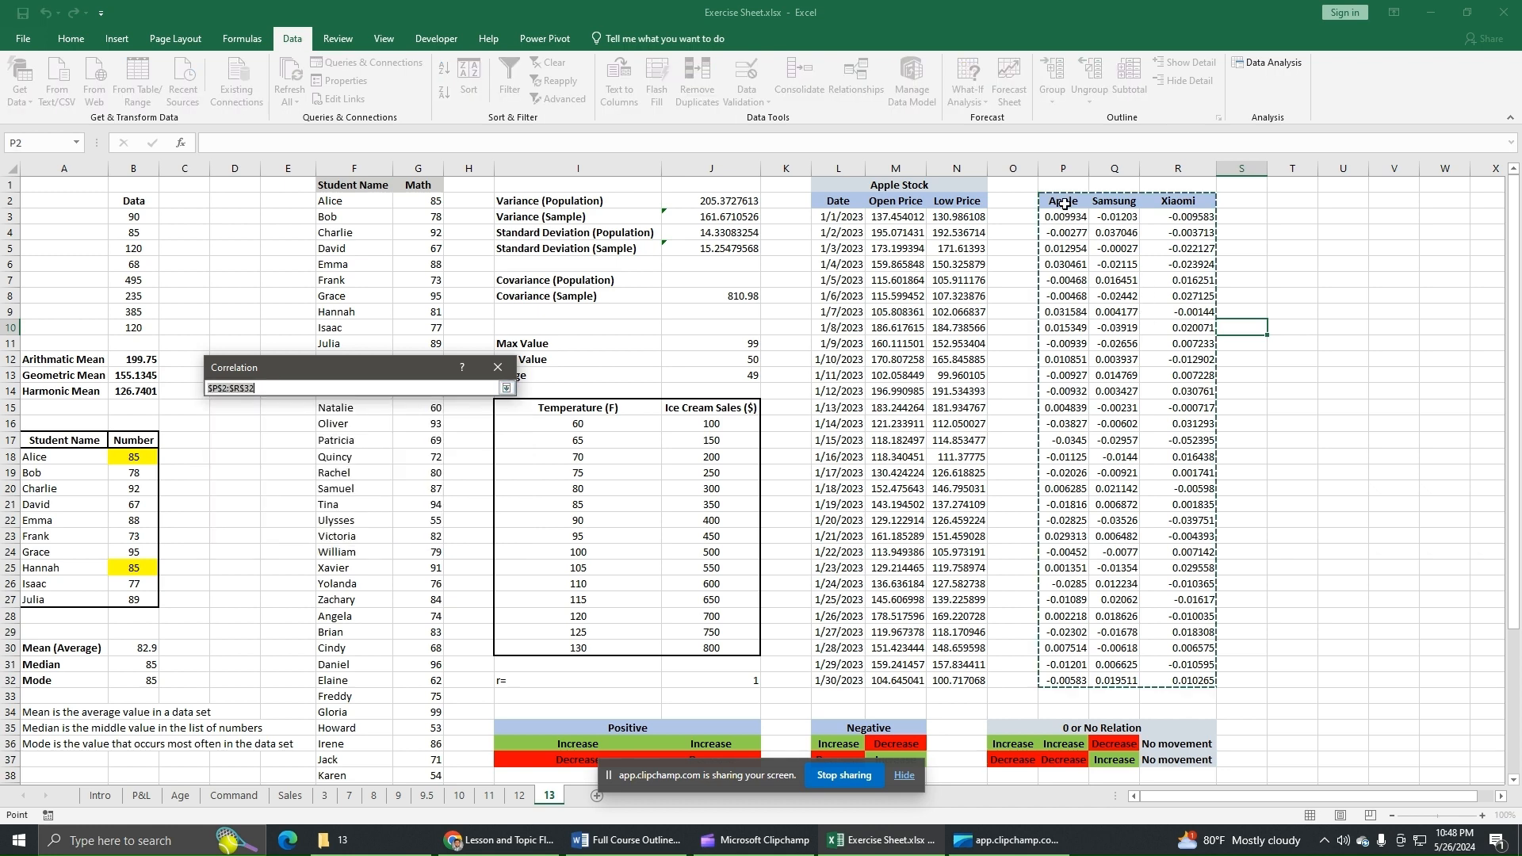
left_click_drag(1065, 203, 1155, 669)
key("Return")
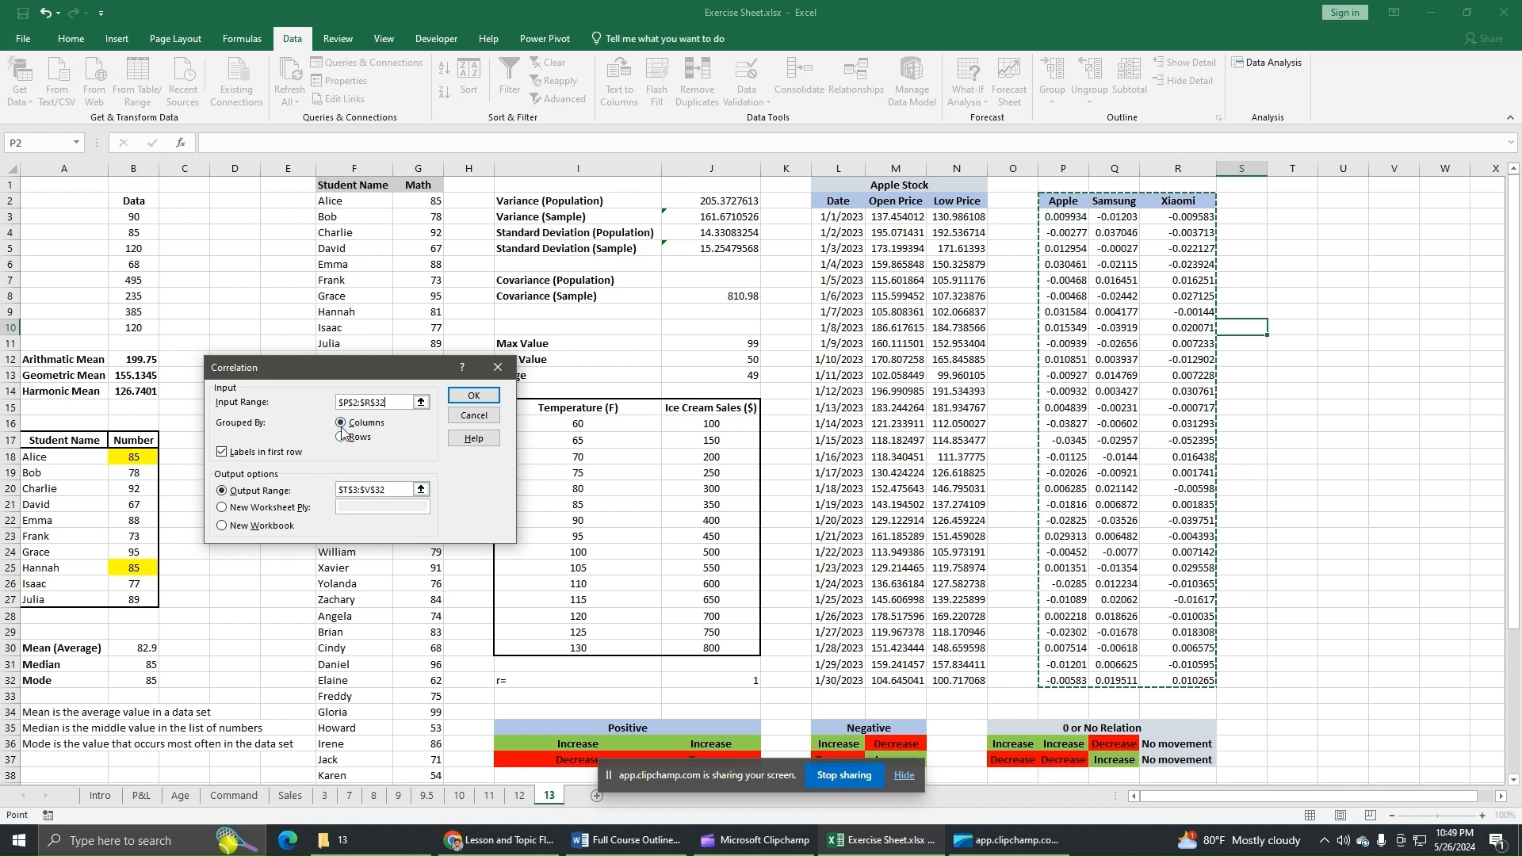
- Keep the first row as labels, set the output range to T3, and generate the correlation matrix
left_click(222, 453)
left_click(222, 452)
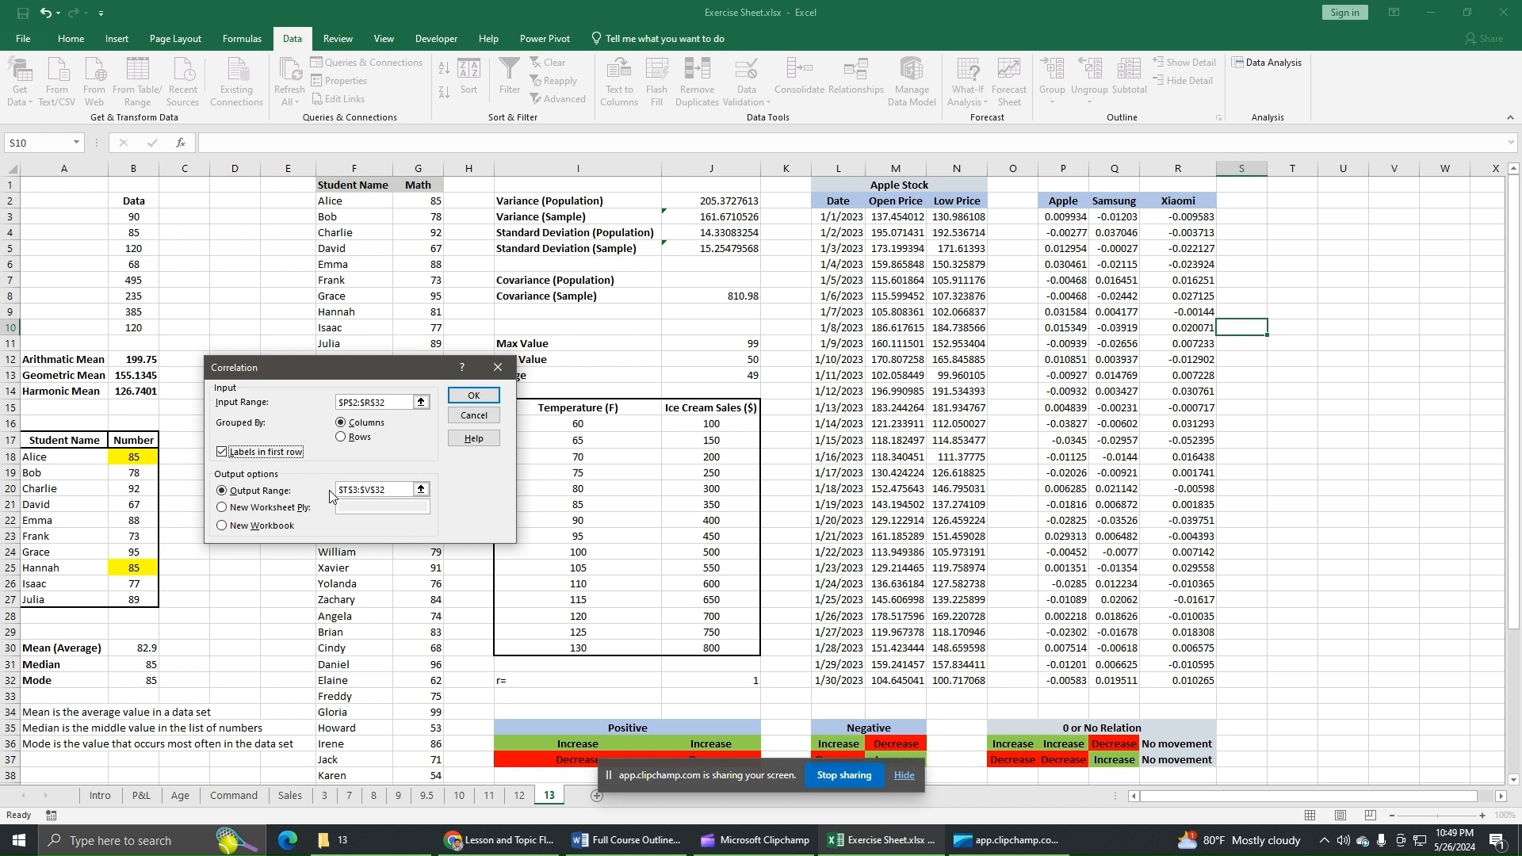
left_click(421, 491)
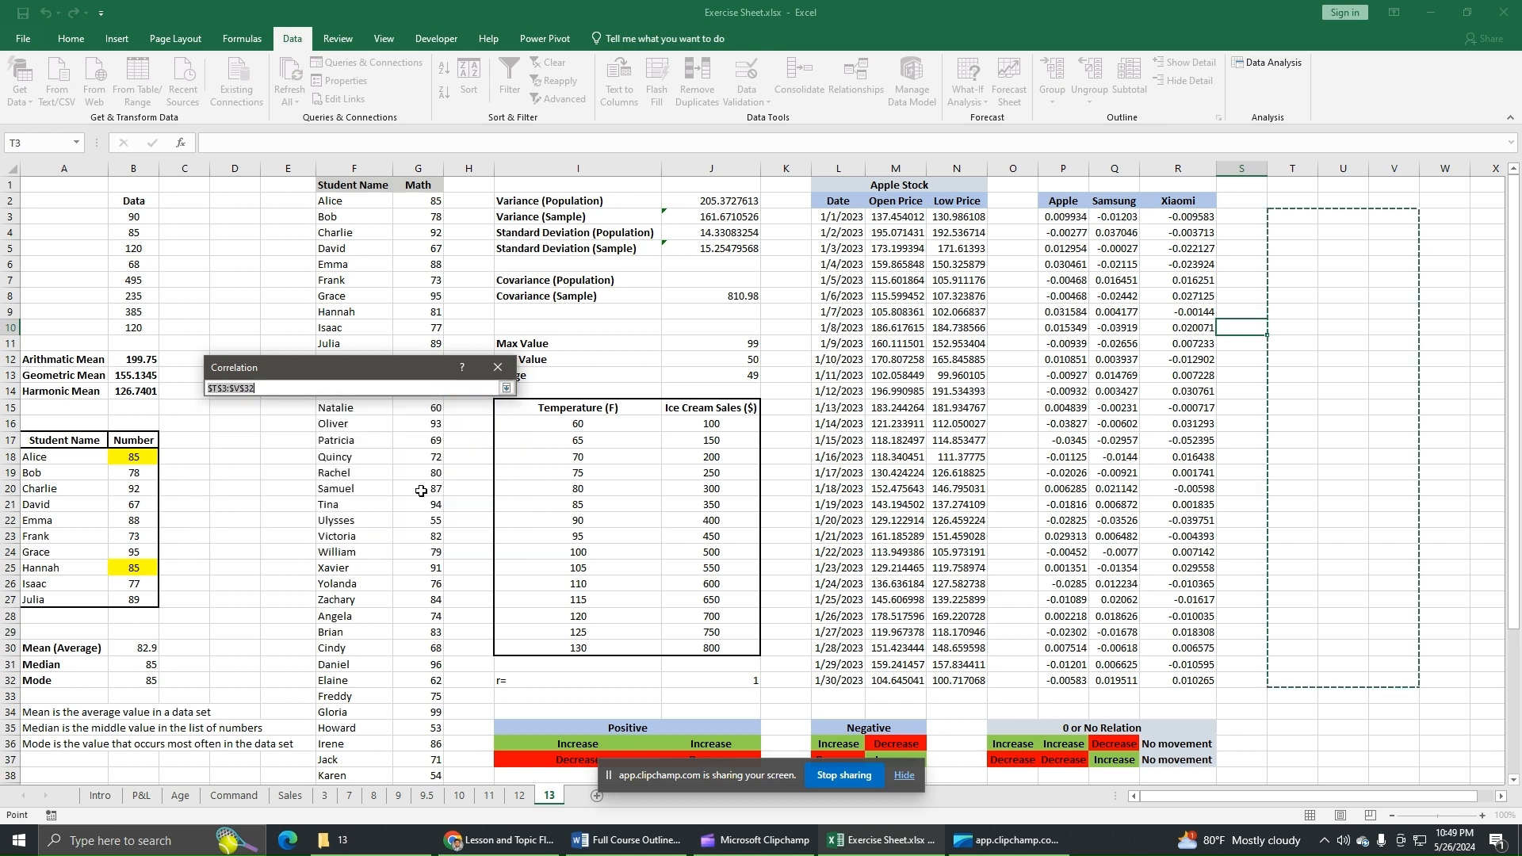
left_click(1294, 217)
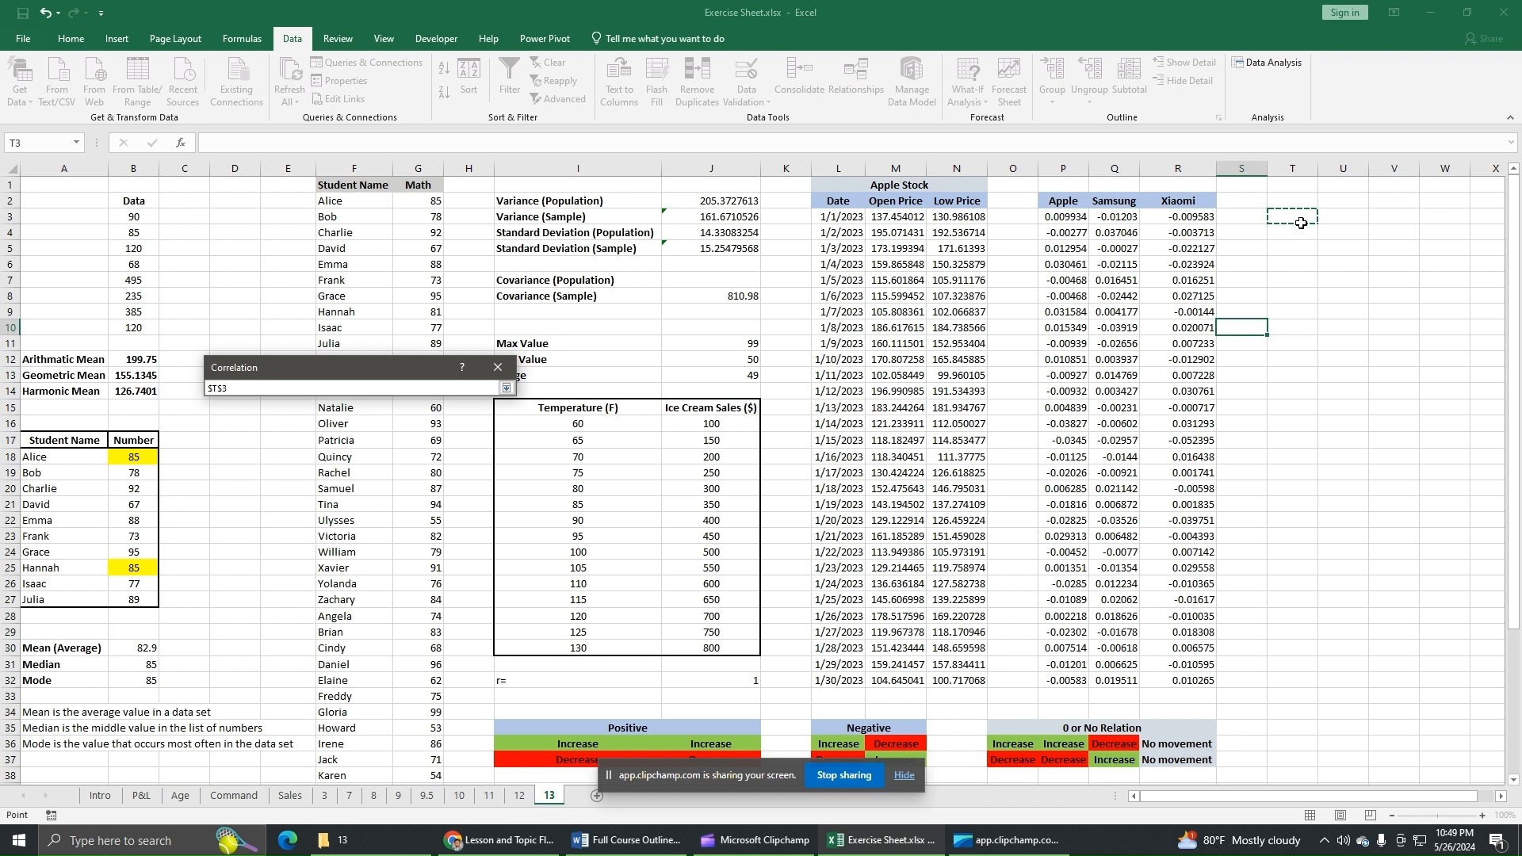
left_click(506, 387)
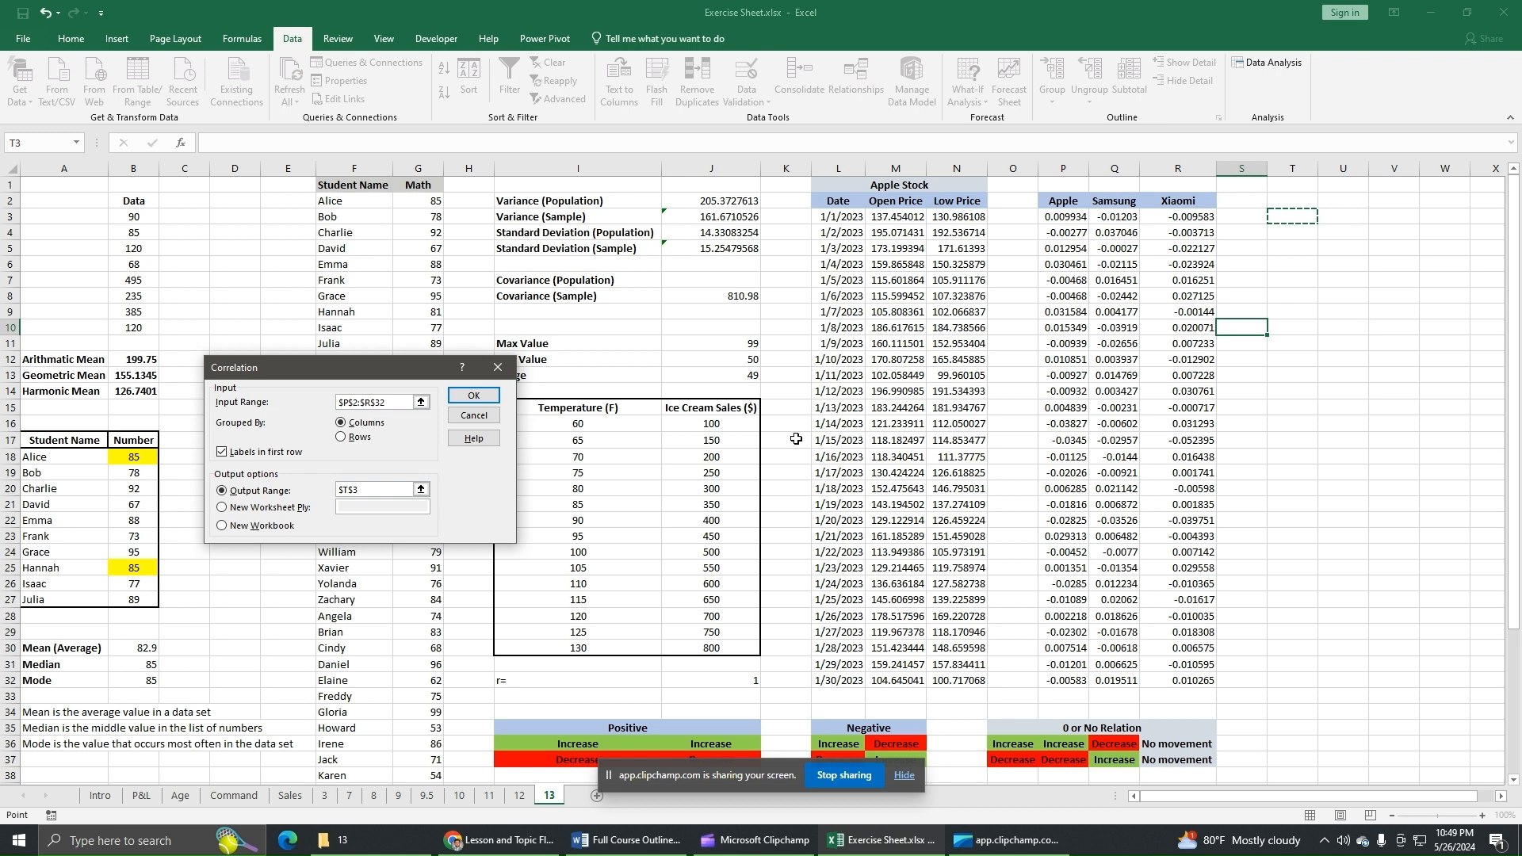
left_click(473, 395)
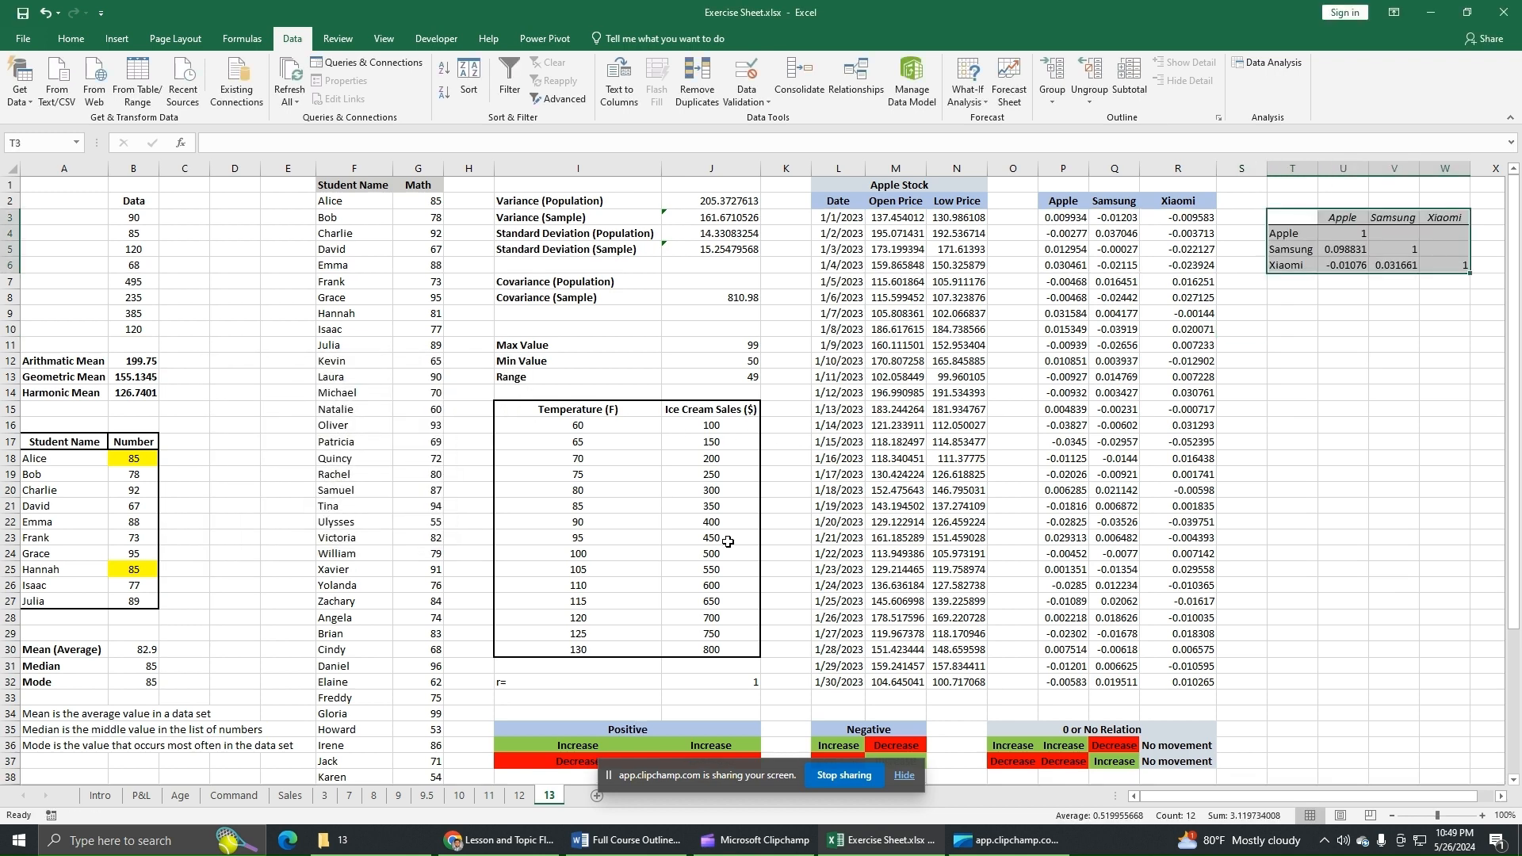
left_click(1406, 410)
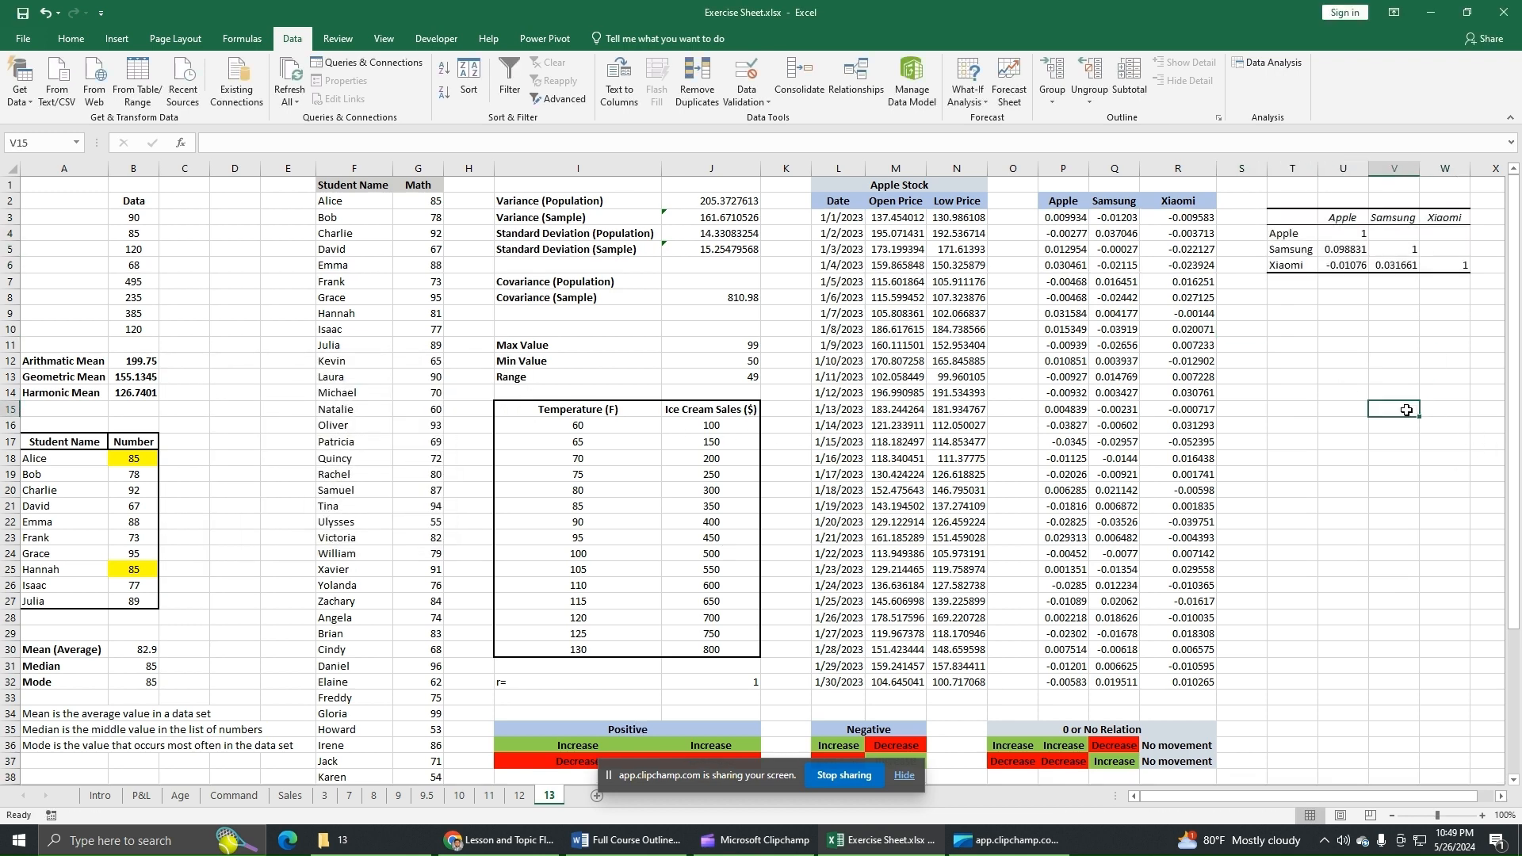
- Examine the new correlation matrix in T3:W6, focusing on how Apple correlates with itself
left_click_drag(1300, 219, 1435, 263)
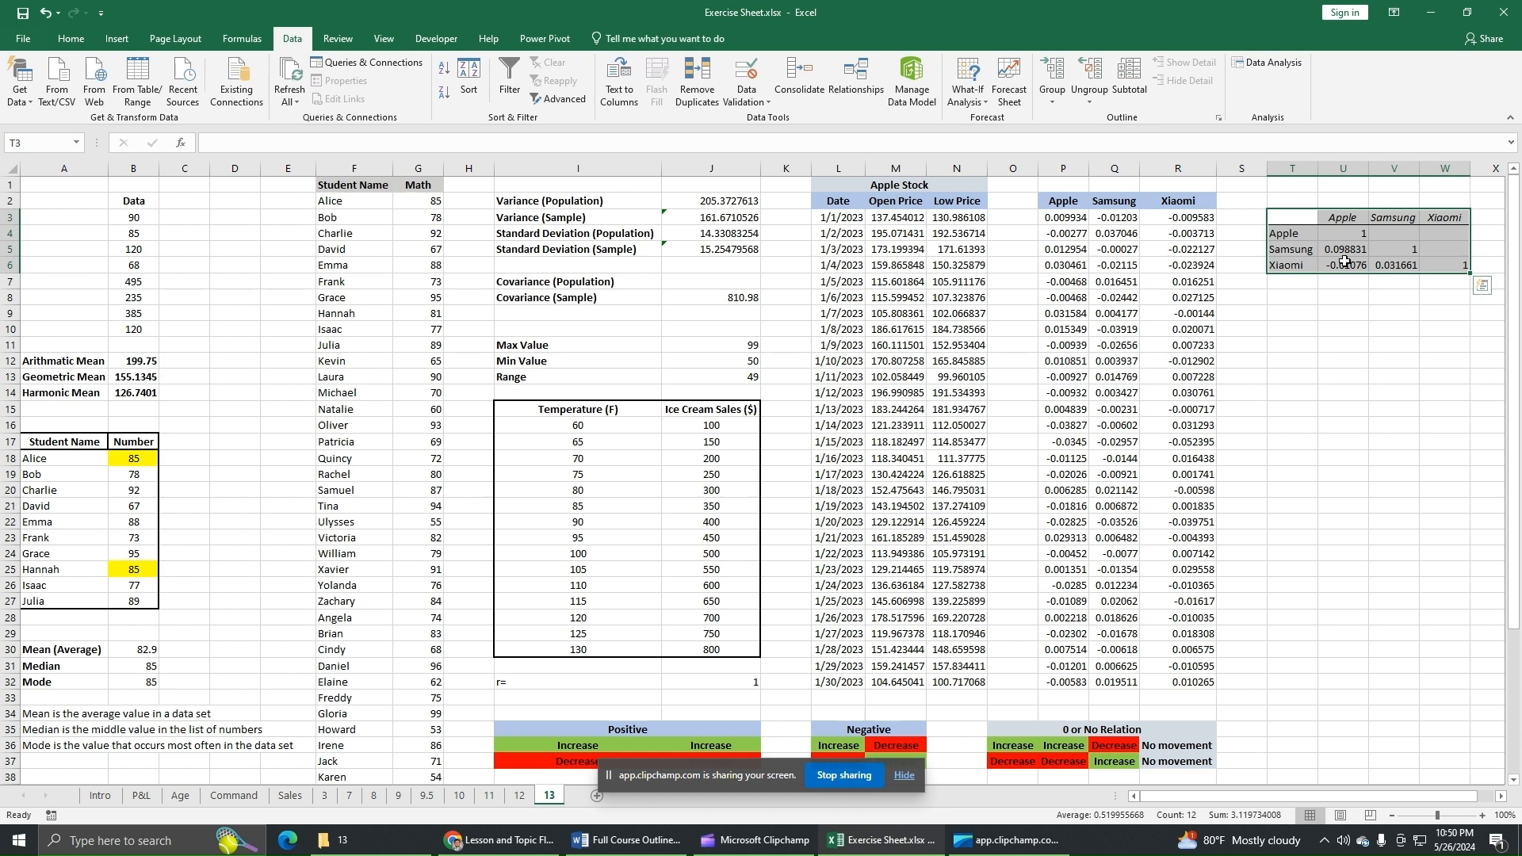
left_click(1343, 215)
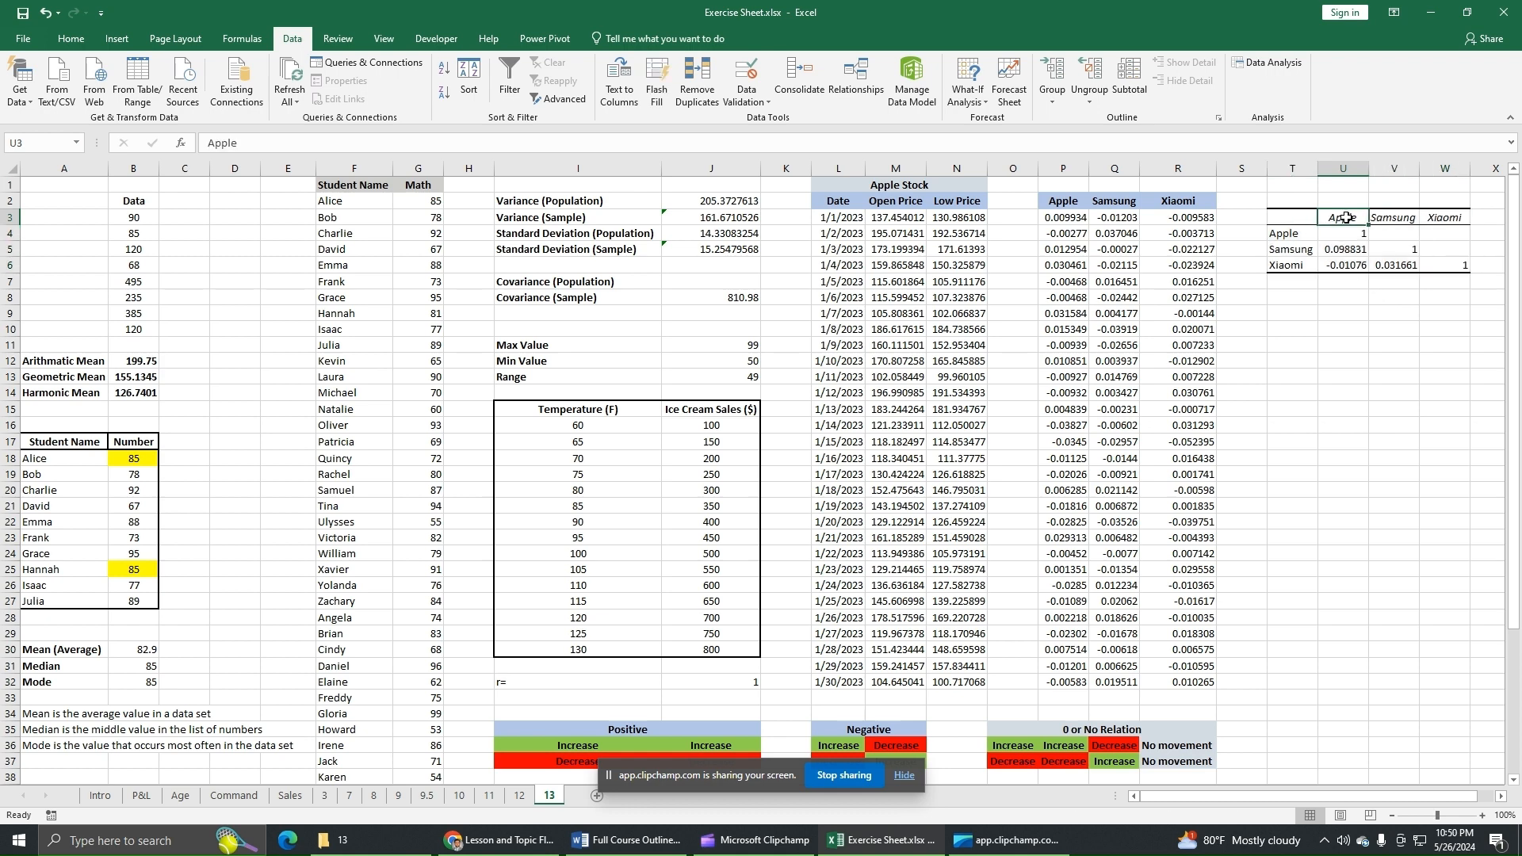
left_click_drag(1349, 222, 1340, 233)
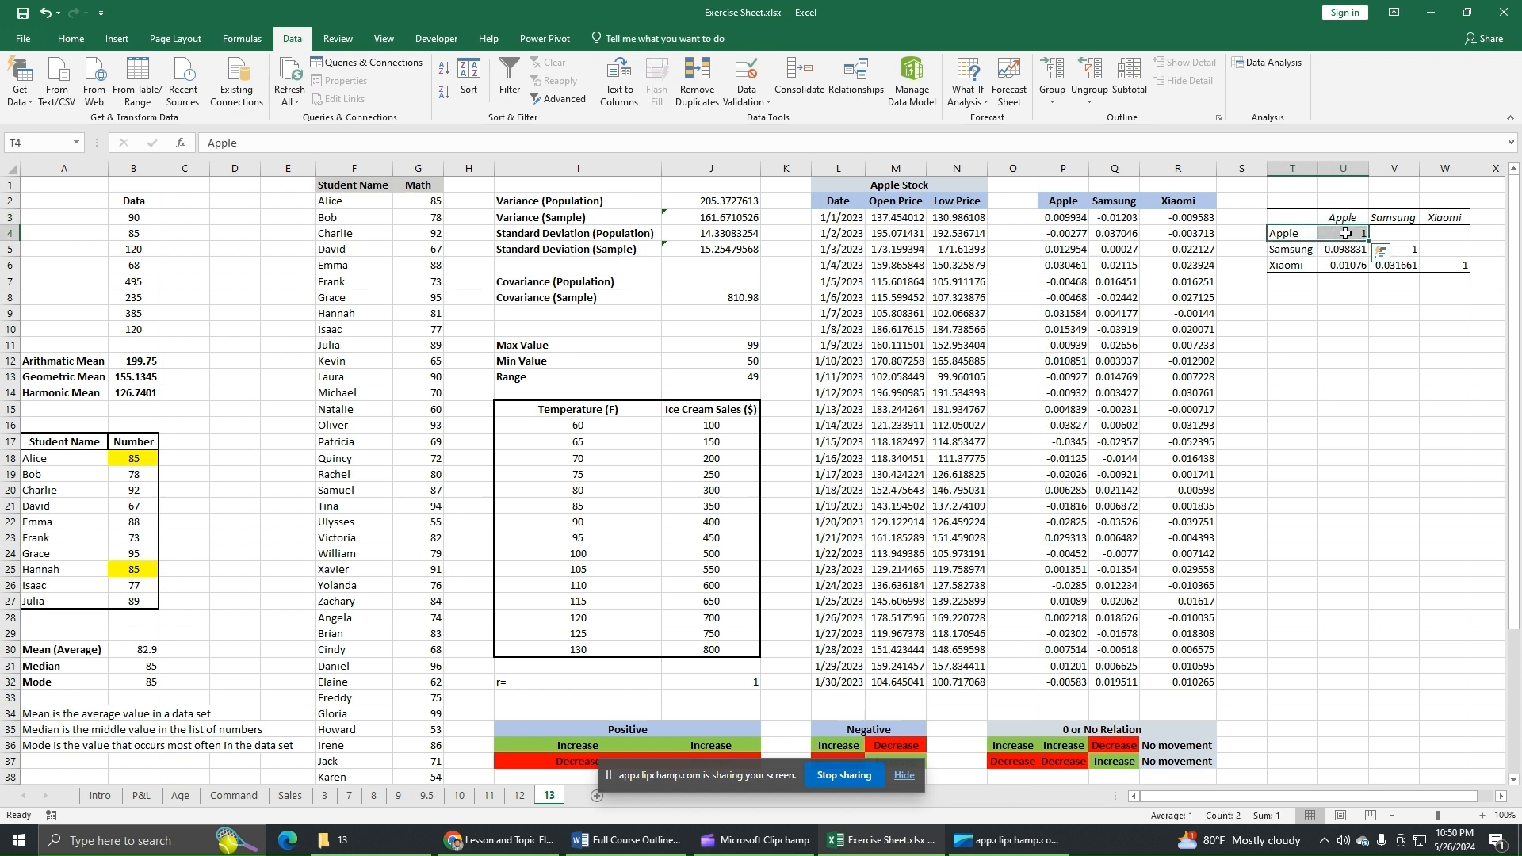
left_click(1345, 233)
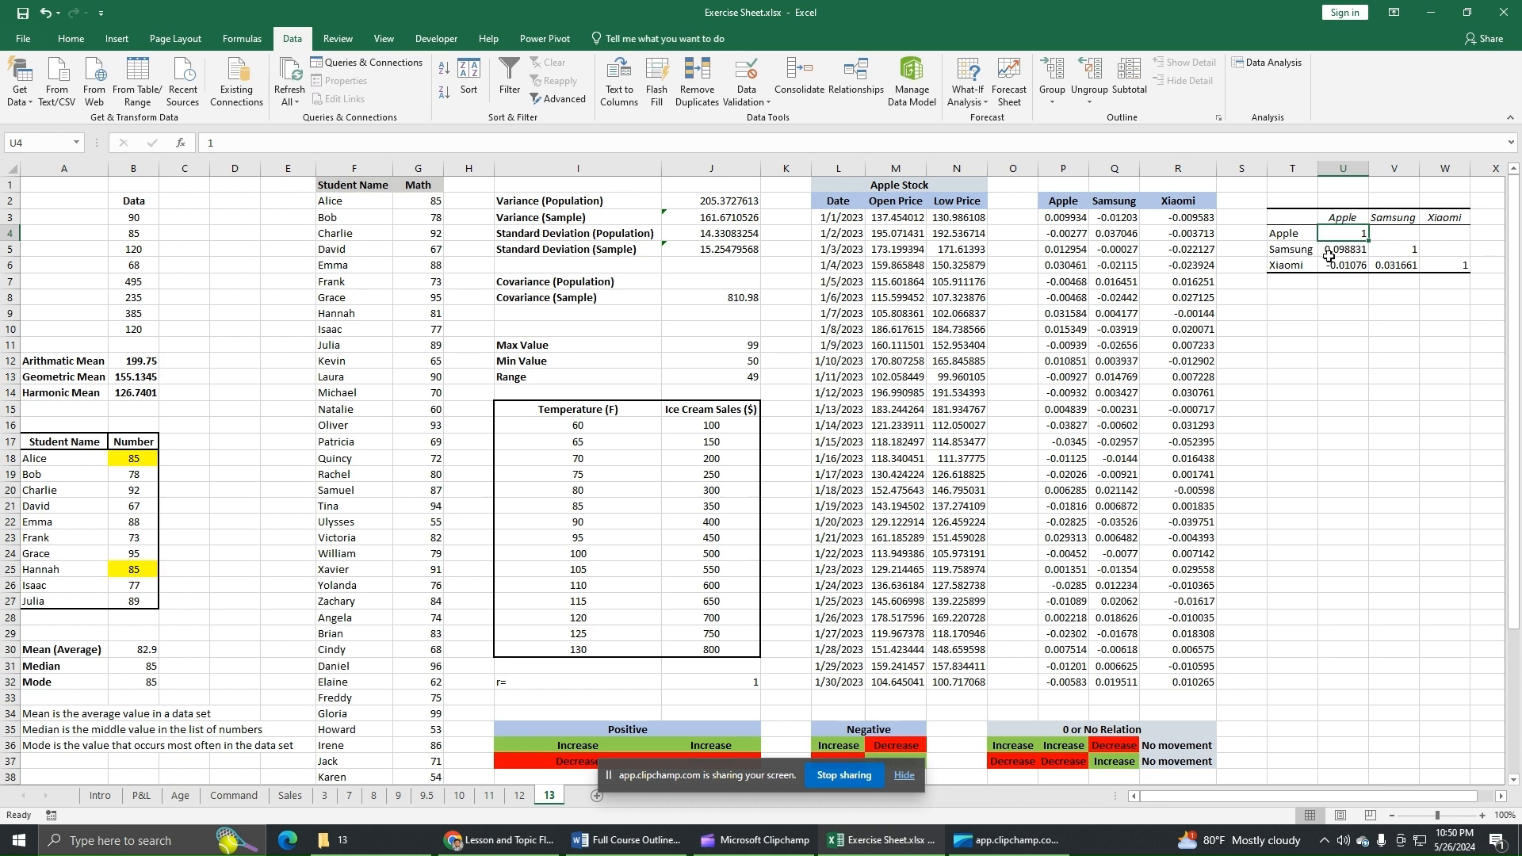
- Reduce the Apple–Samsung, Apple–Xiaomi and Samsung–Xiaomi coefficients in U5, U6 and V6 to two decimal places
left_click(1336, 252)
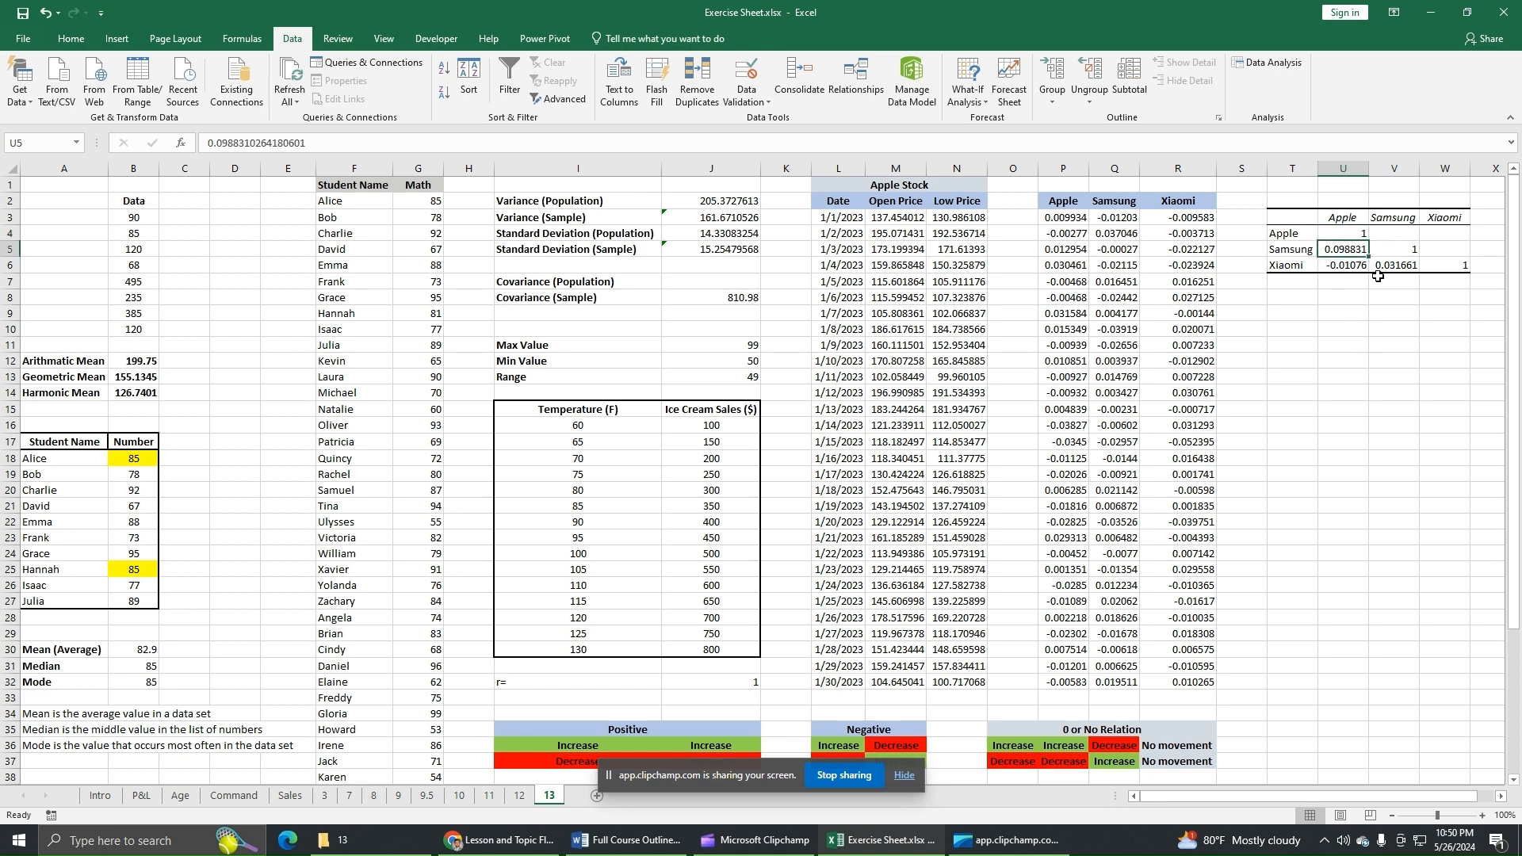
left_click(1352, 268, "ctrl")
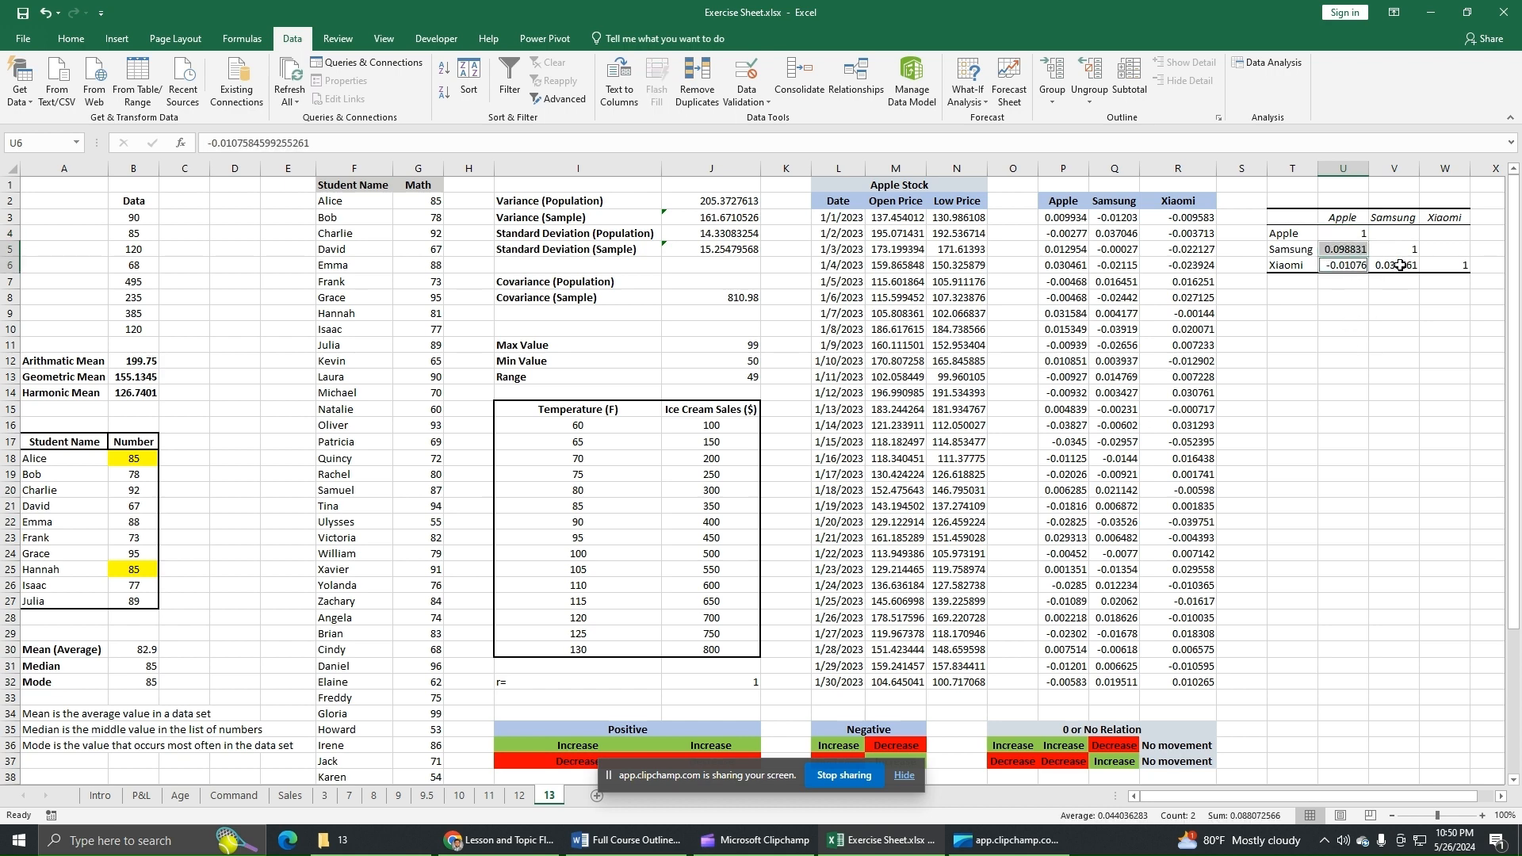
left_click(1398, 268, "ctrl")
left_click(70, 39)
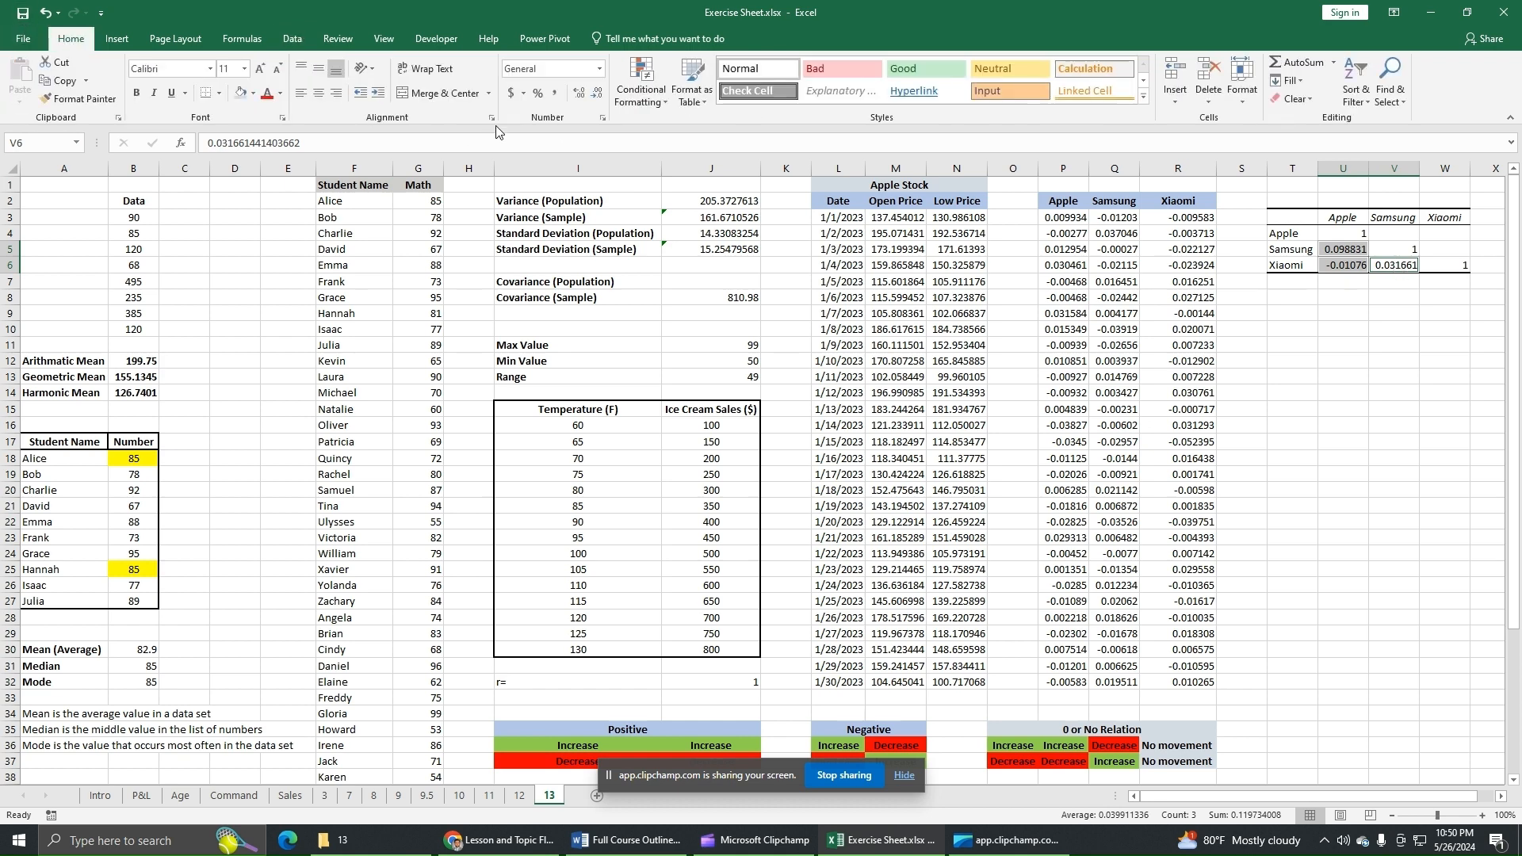
left_click(598, 96)
left_click(598, 96)
left_click(597, 96)
left_click(597, 96)
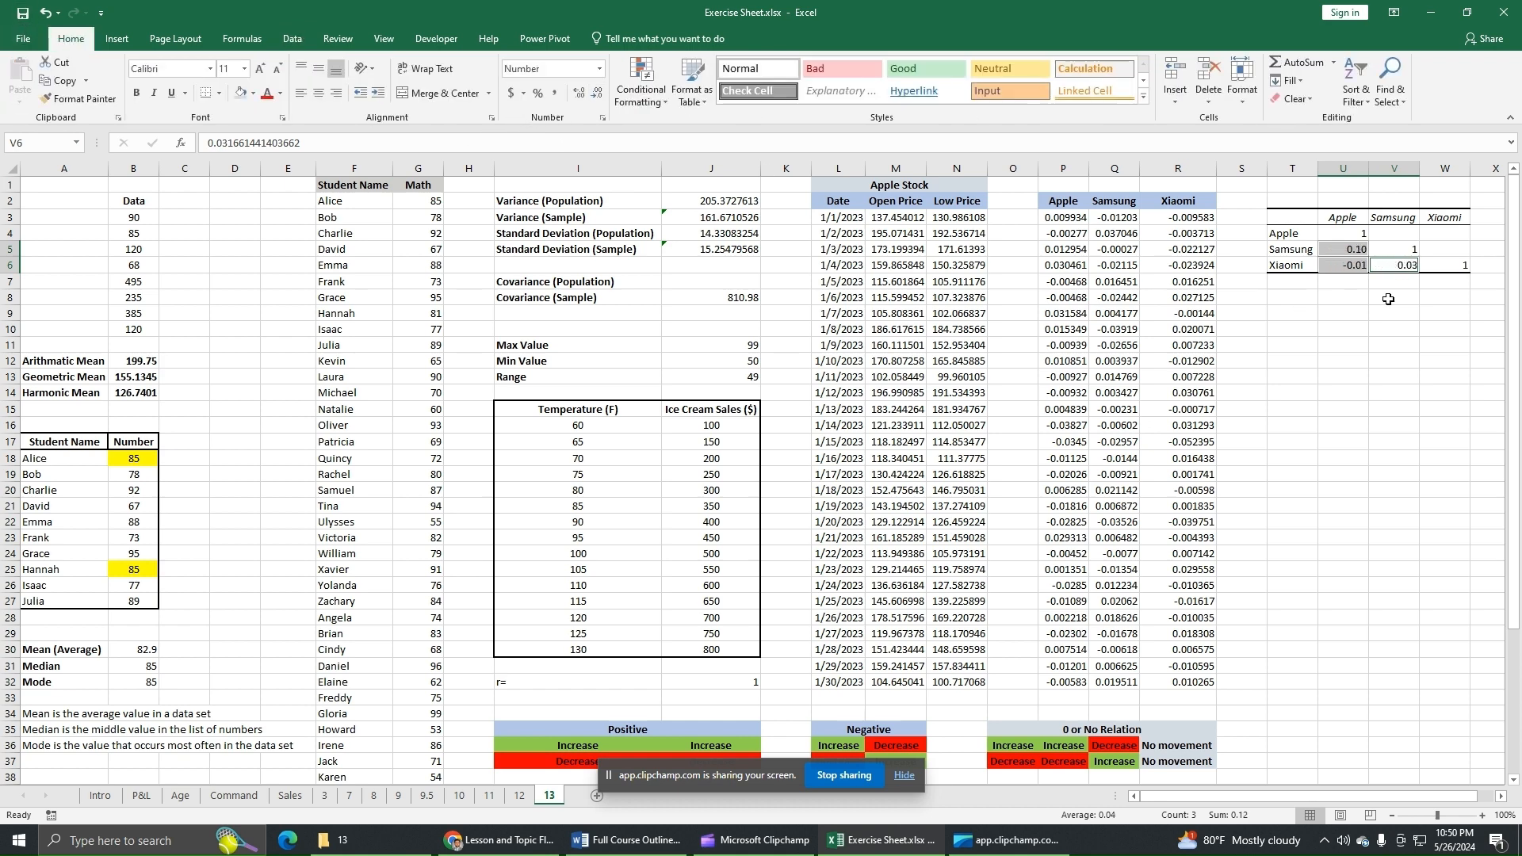
left_click(1396, 283)
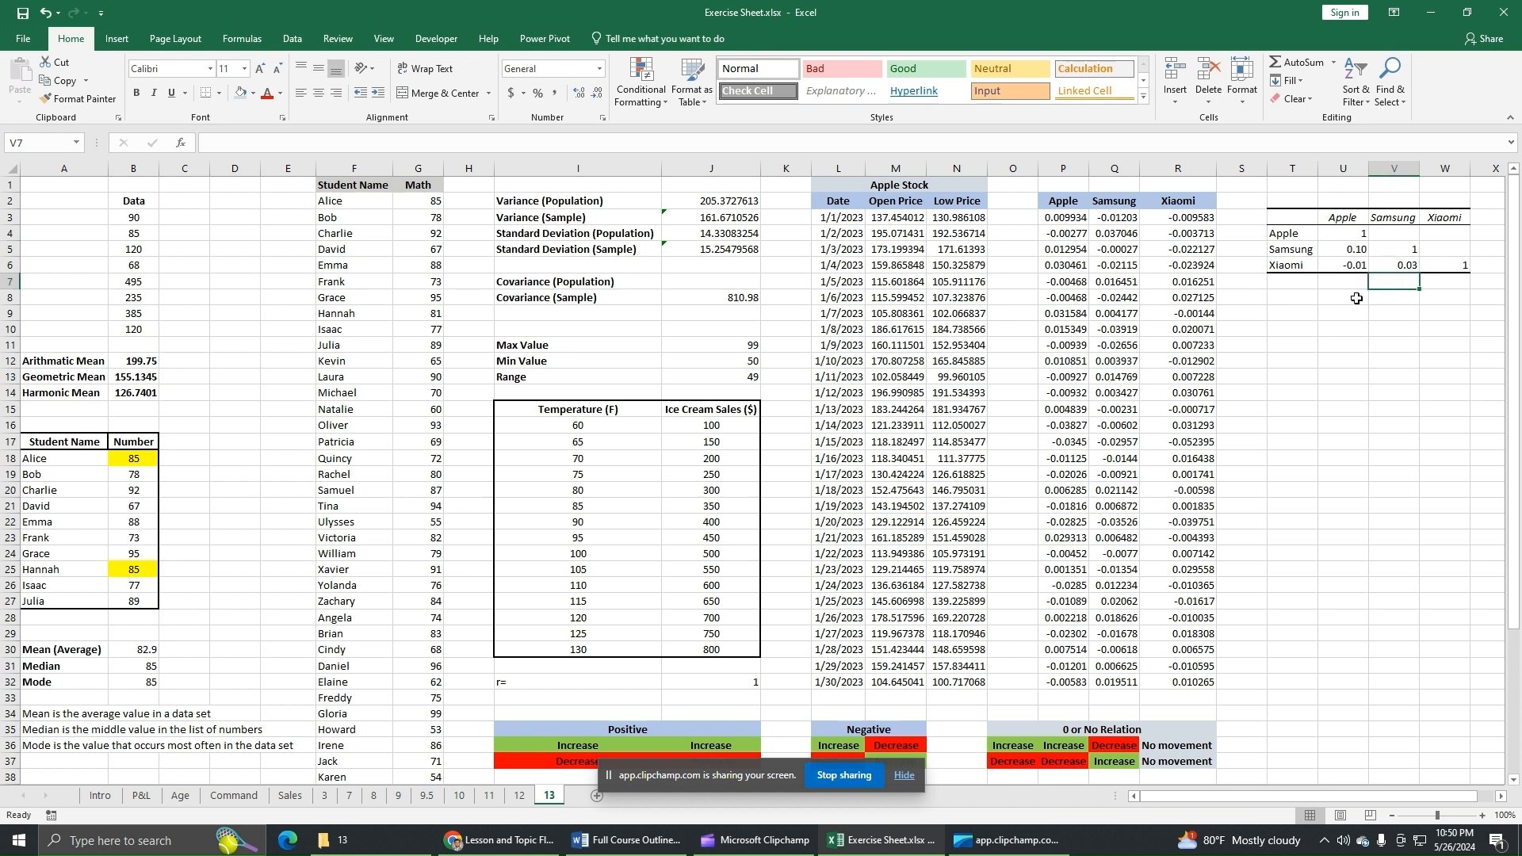
- Examine each pairwise coefficient in the correlation matrix, comparing Apple, Samsung and Xiaomi with each other and with themselves
left_click(1334, 254)
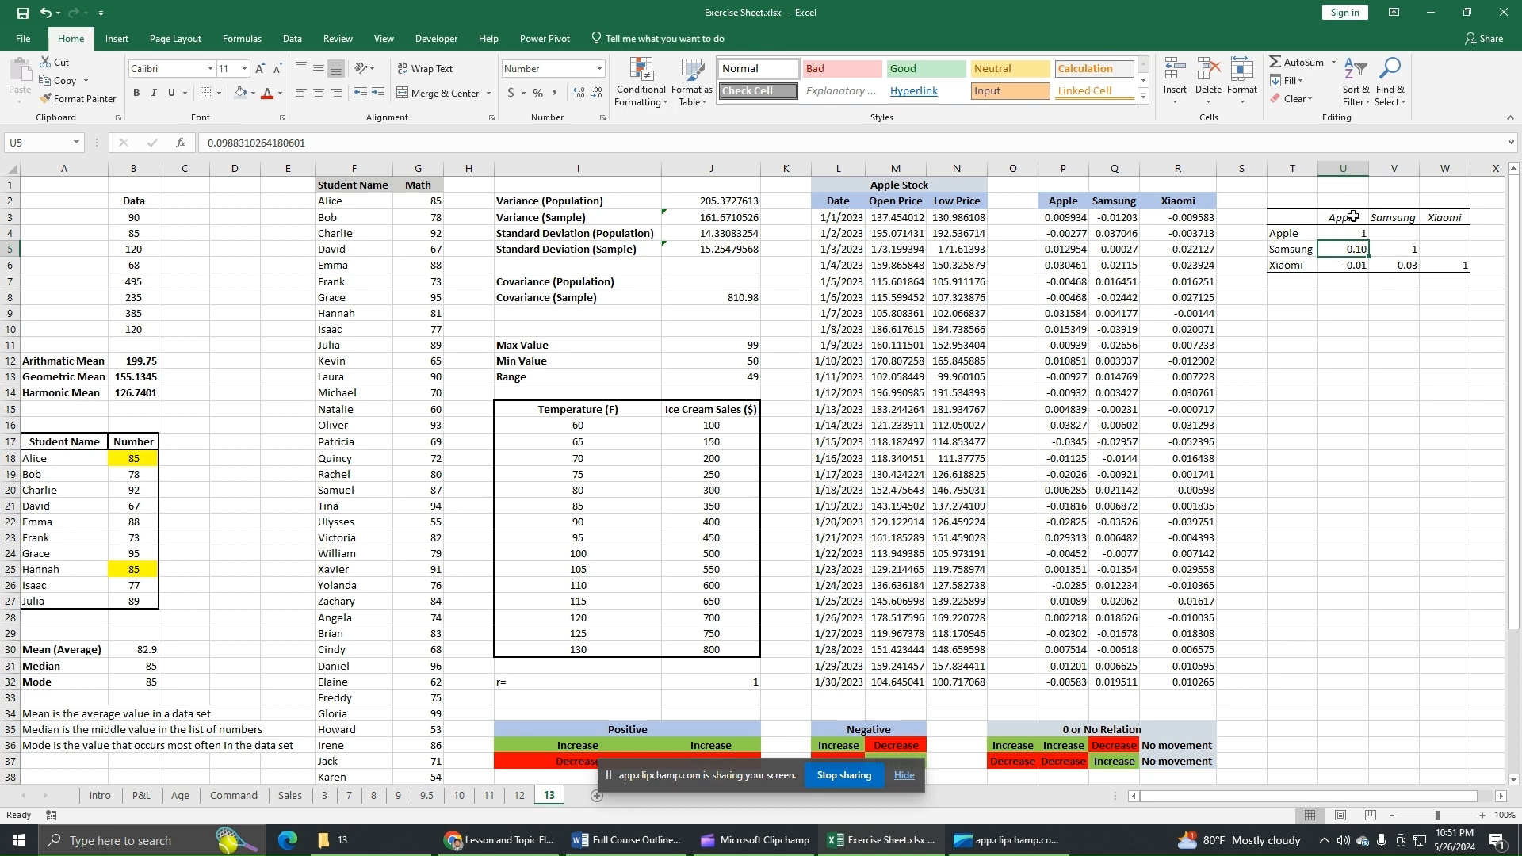
left_click(1330, 266)
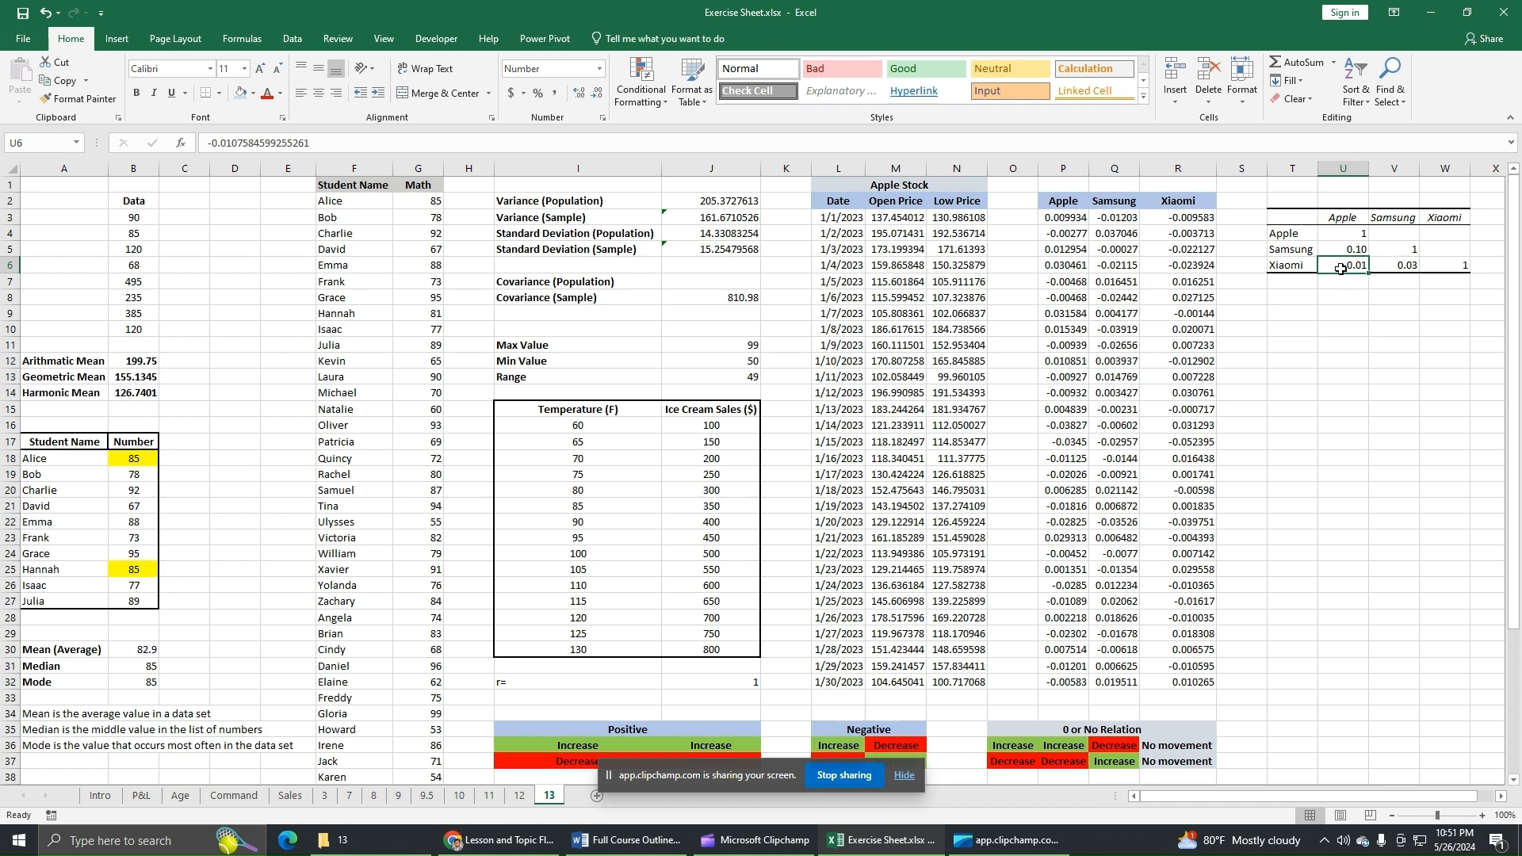
left_click(1405, 217)
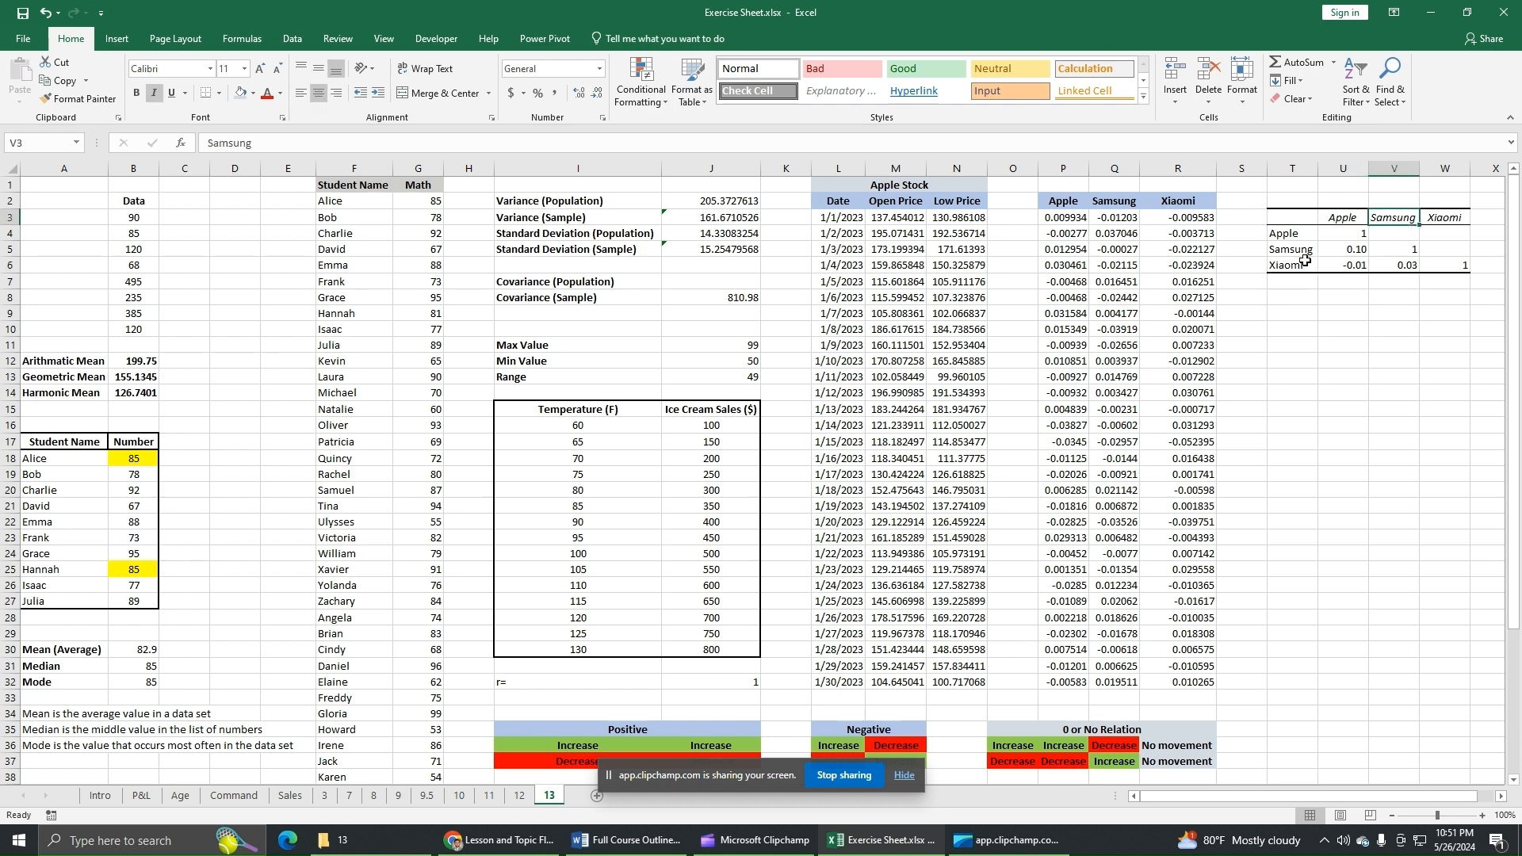
left_click(1398, 251)
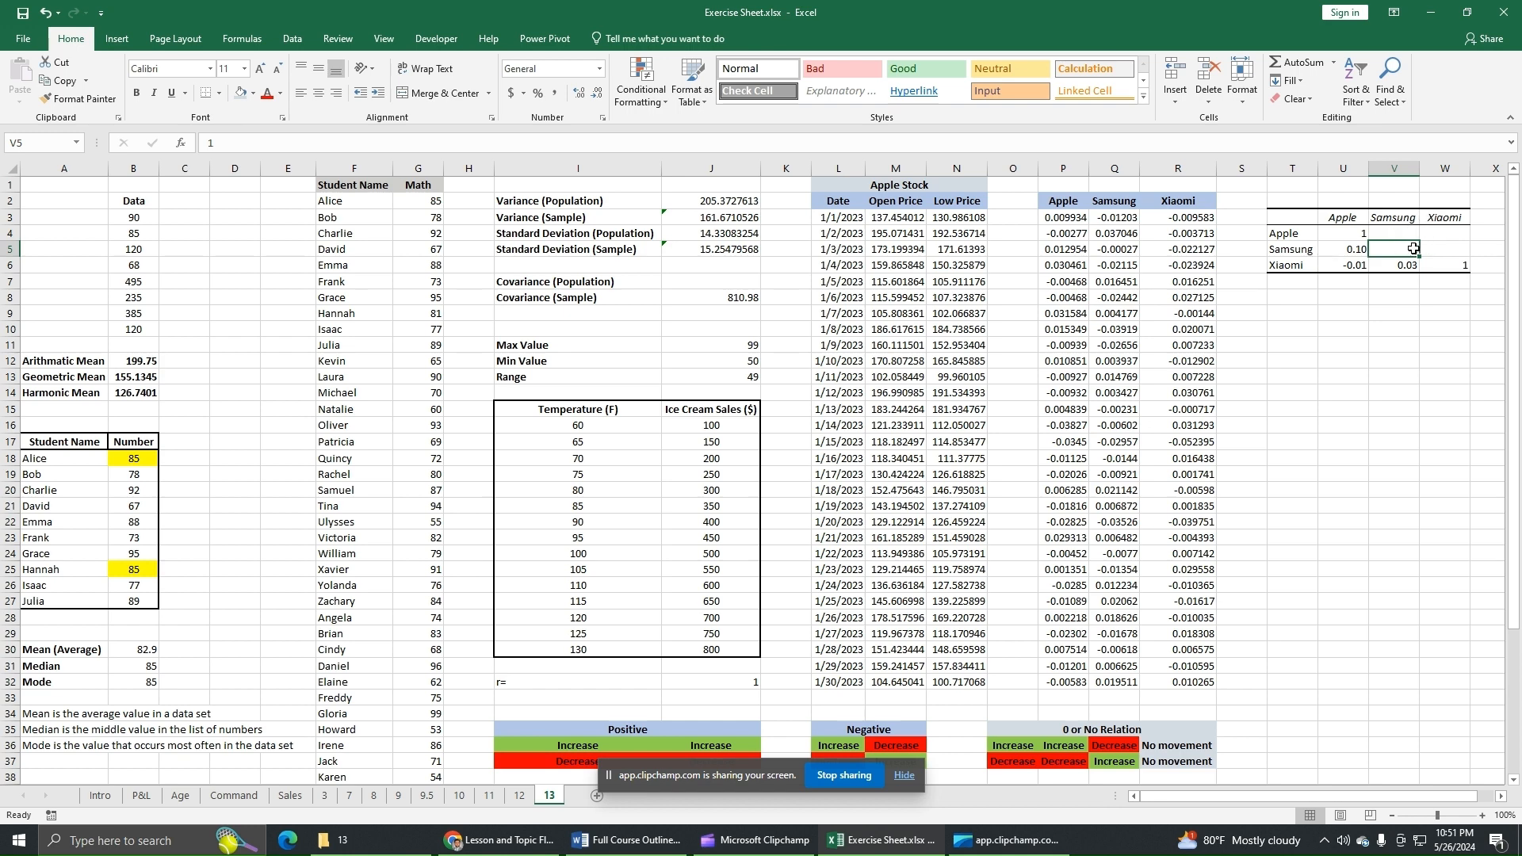
left_click(1446, 215)
left_click(1463, 268)
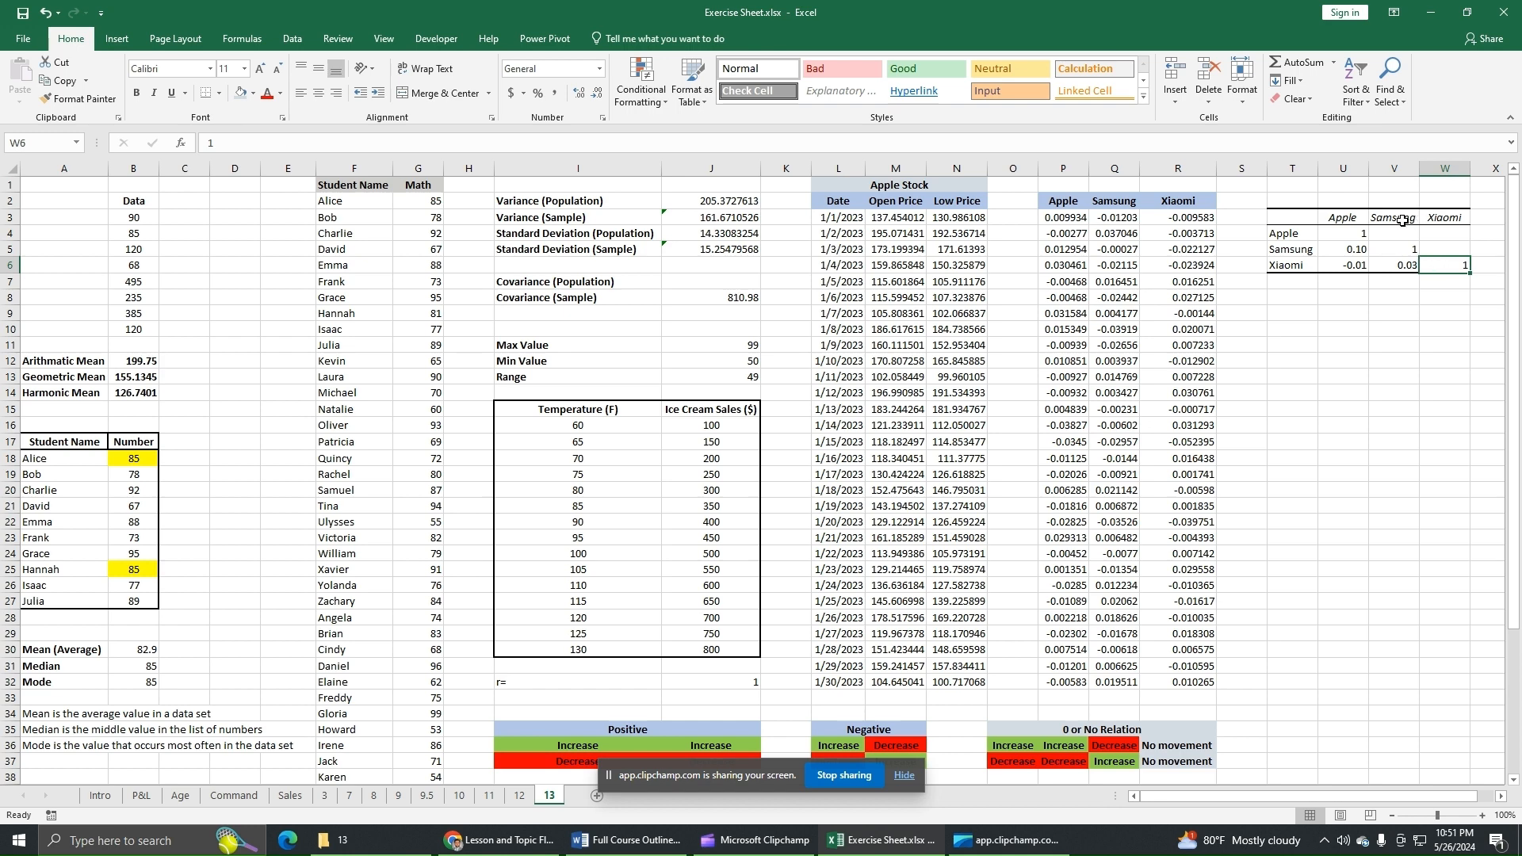
left_click(1408, 270)
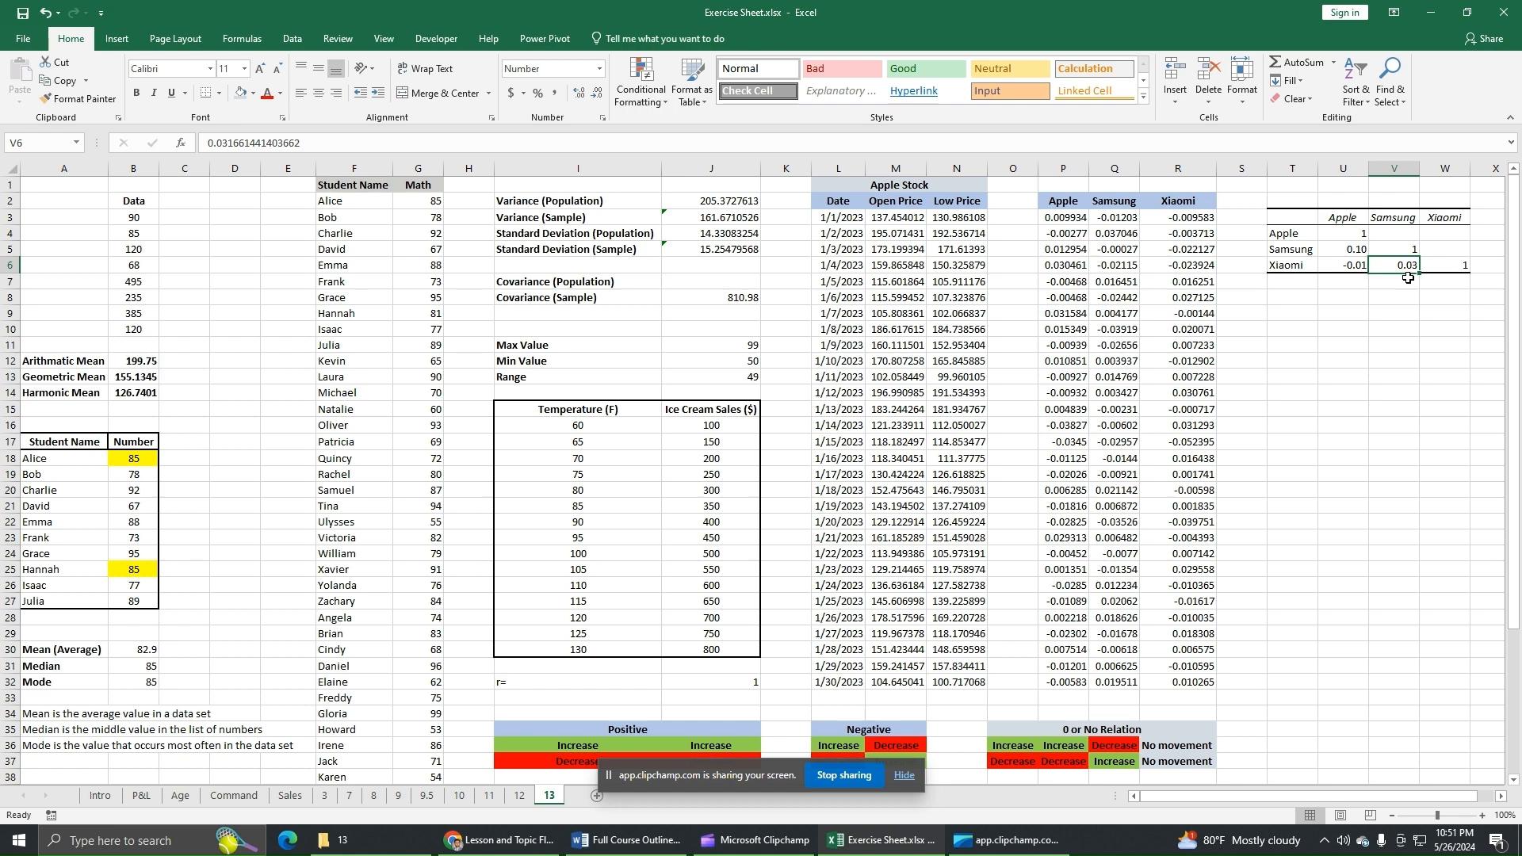
left_click(1460, 217)
left_click(1403, 218)
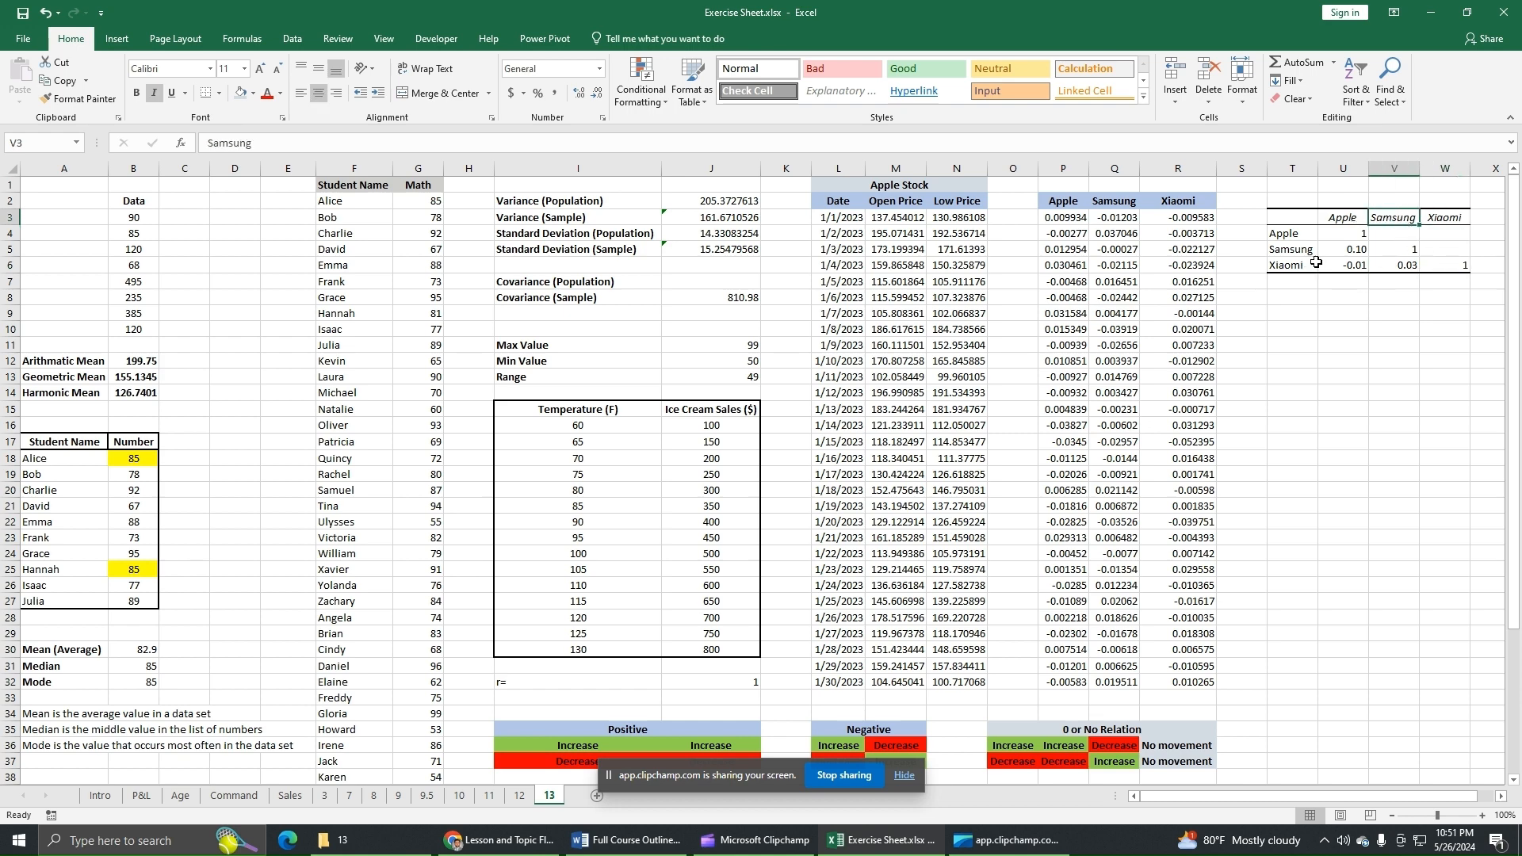
left_click(1342, 251)
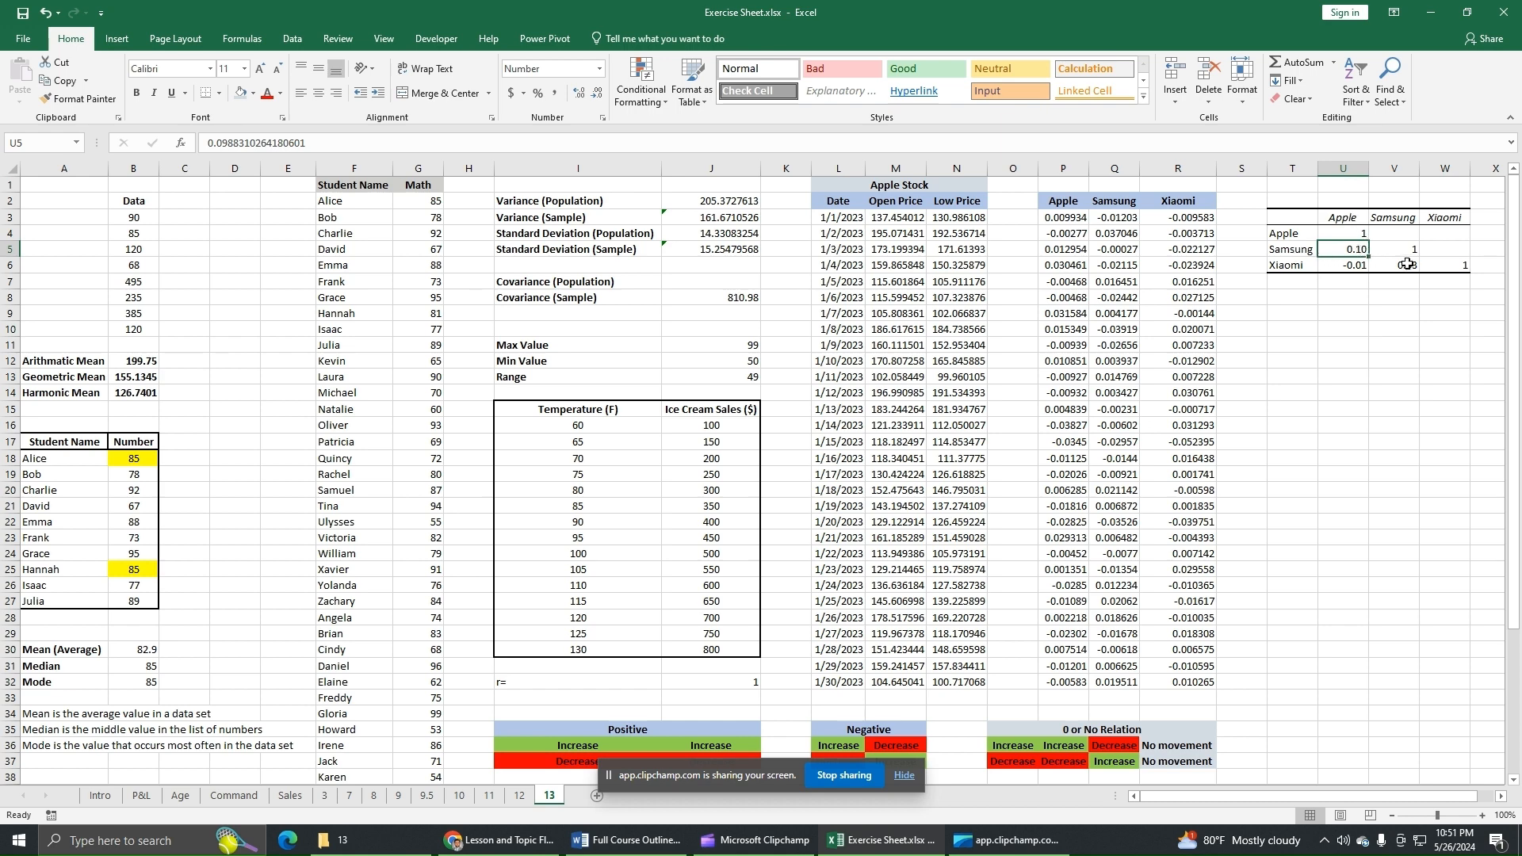
- Examine how Xiaomi correlates with Apple, Samsung and itself in U6, V6 and W6 of the correlation matrix
left_click(1448, 217)
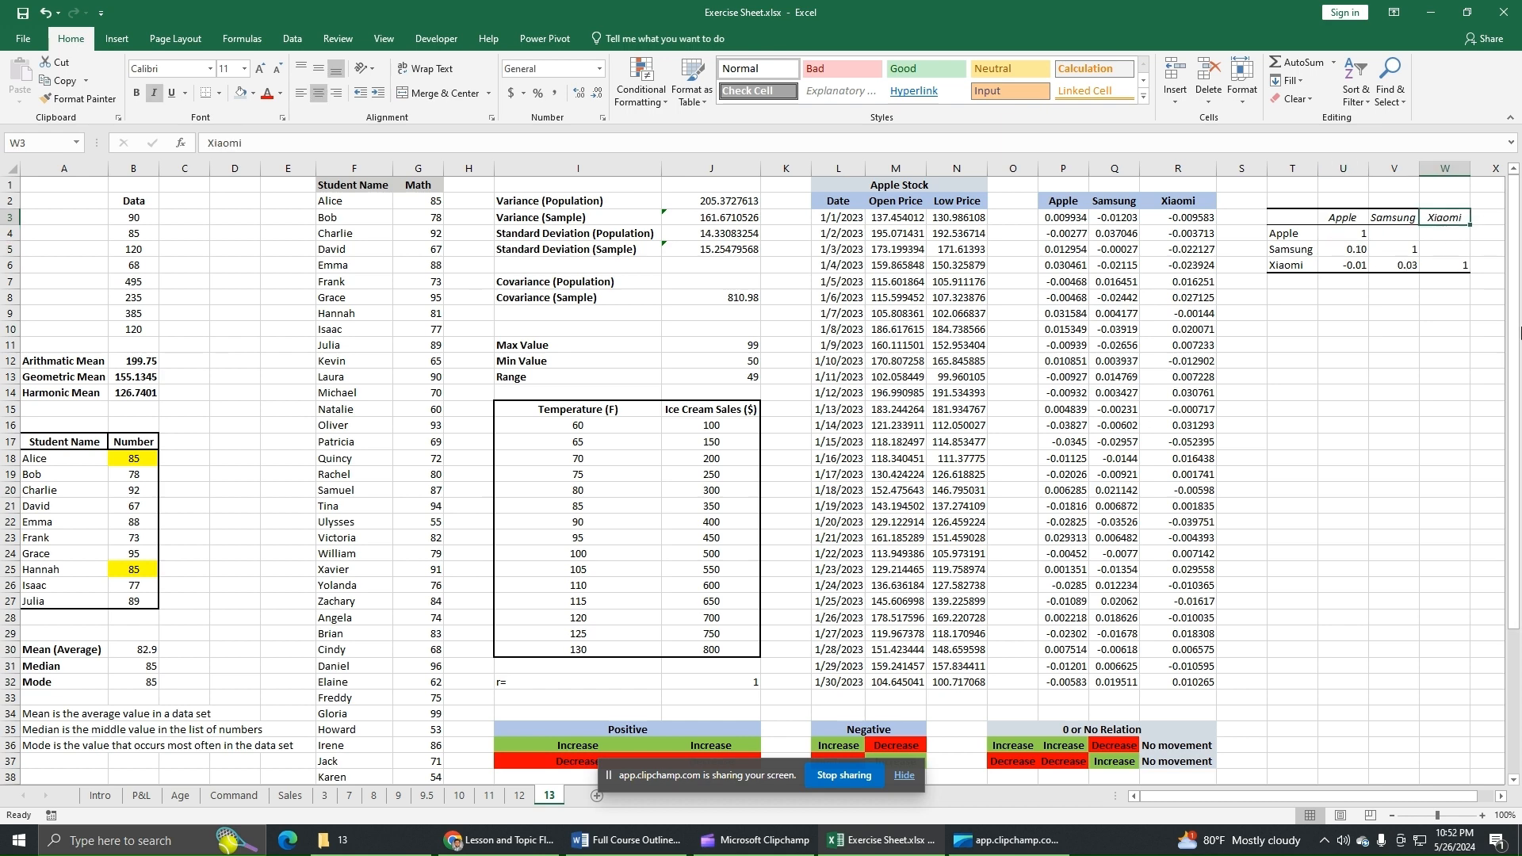
left_click(1362, 270)
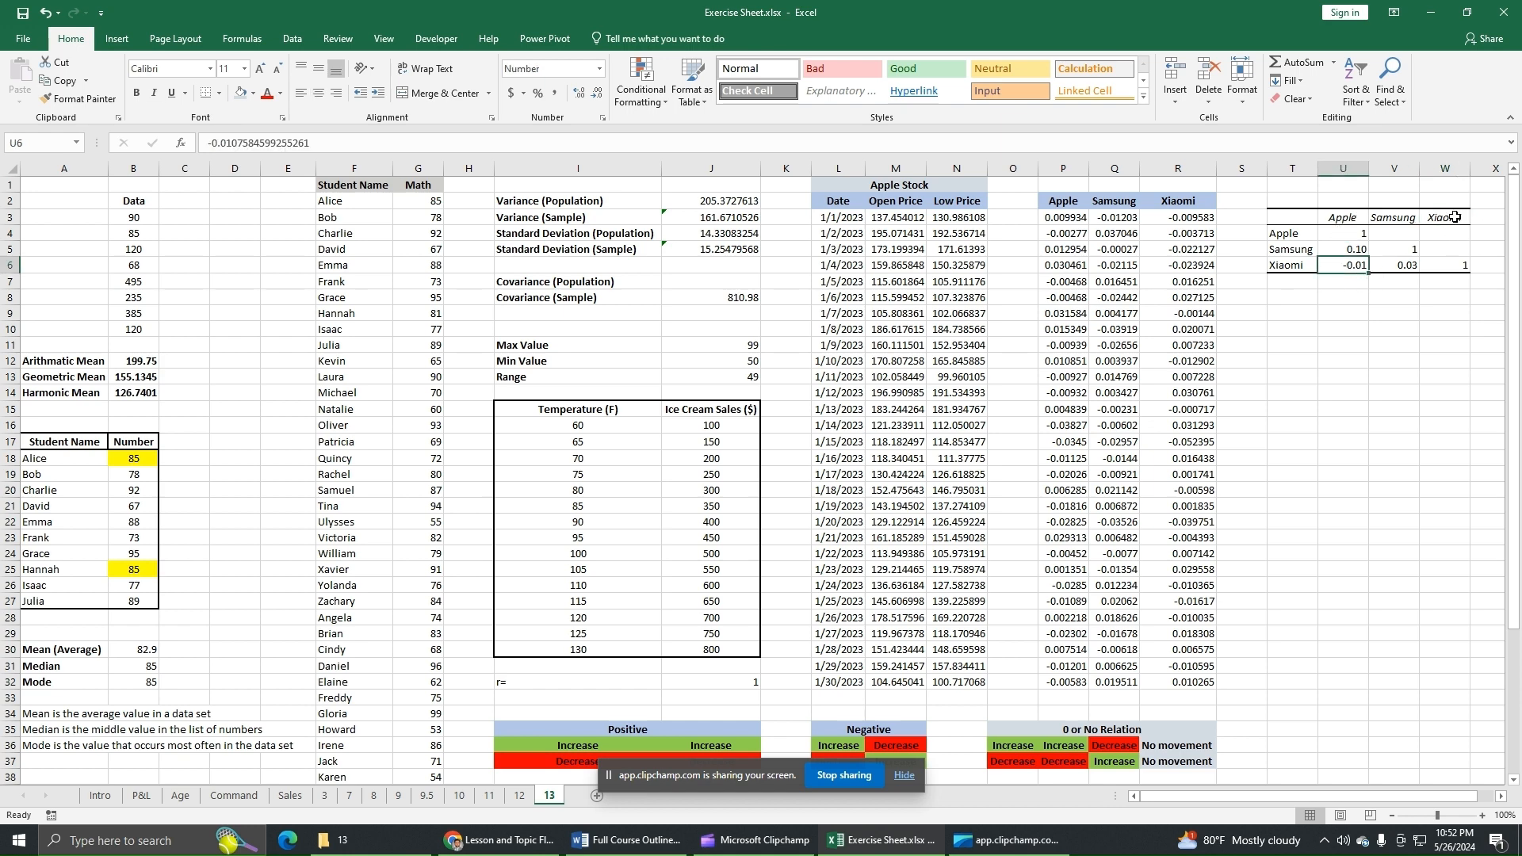
left_click(1409, 268)
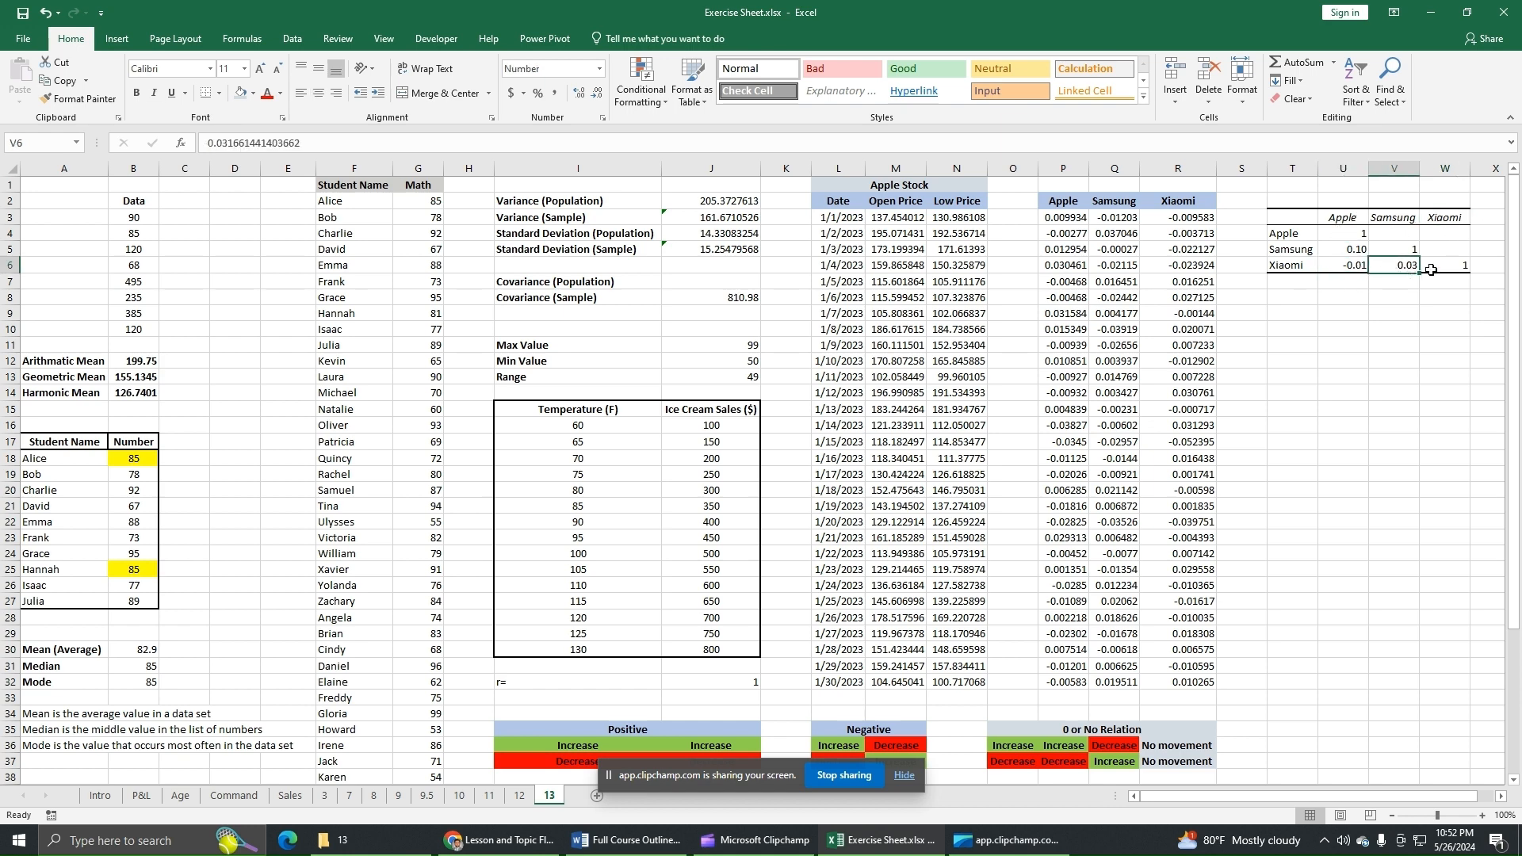
left_click(1457, 265)
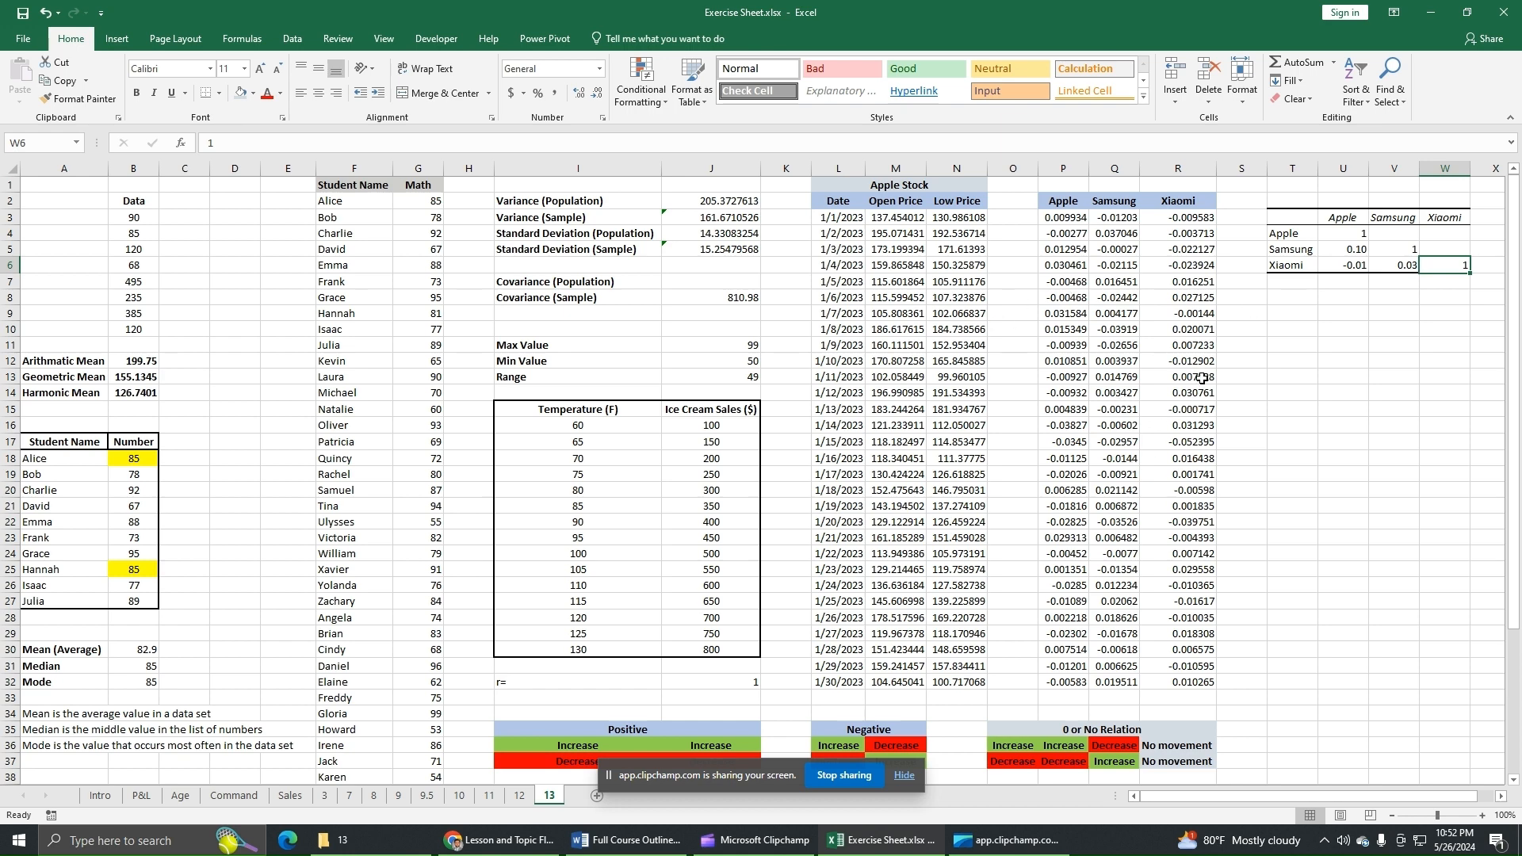
left_click(1302, 428)
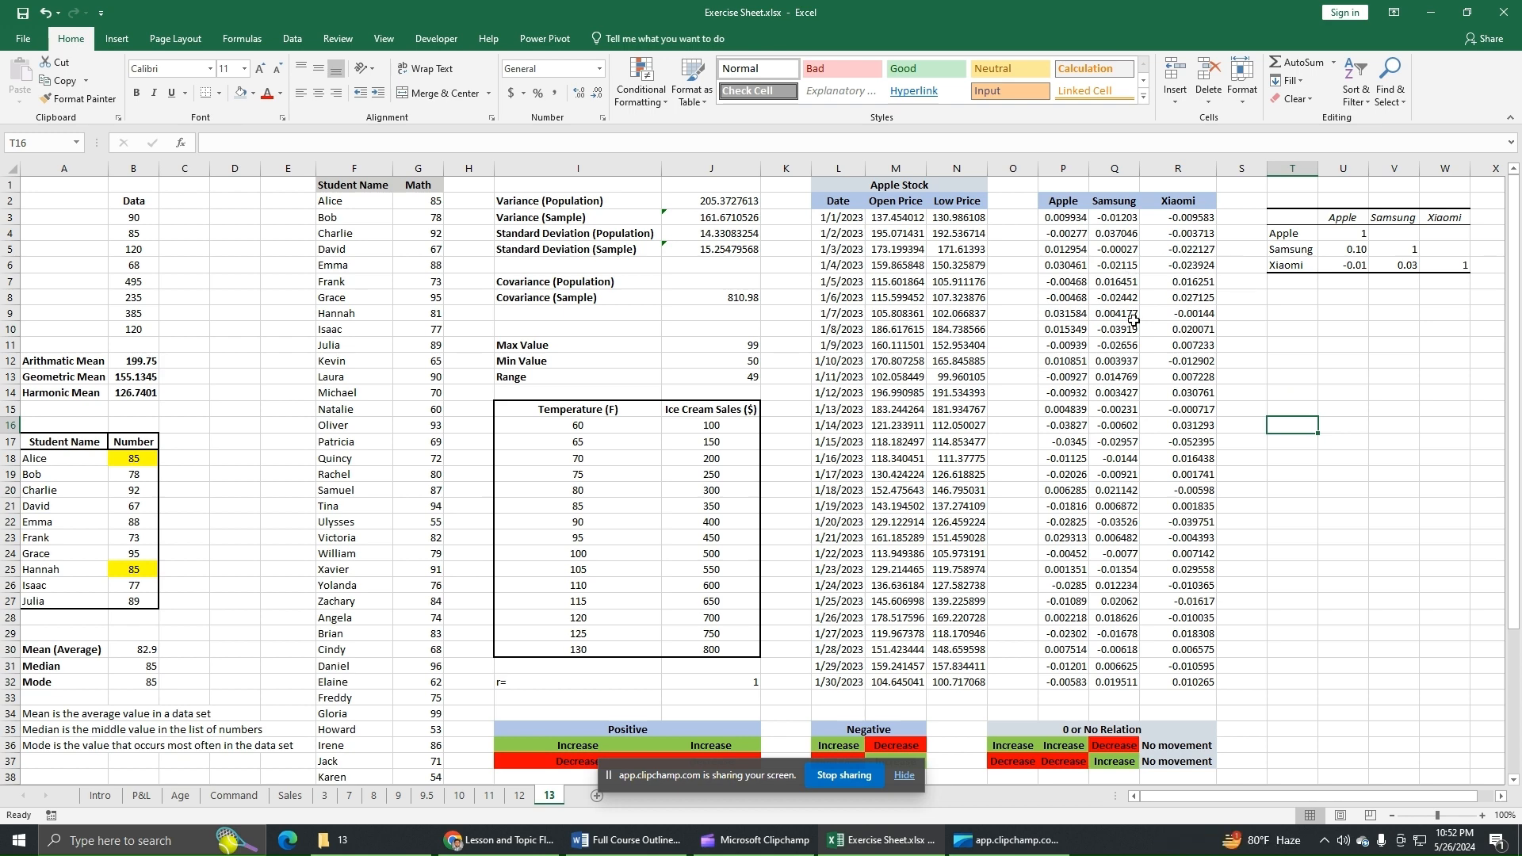
left_click(1283, 378)
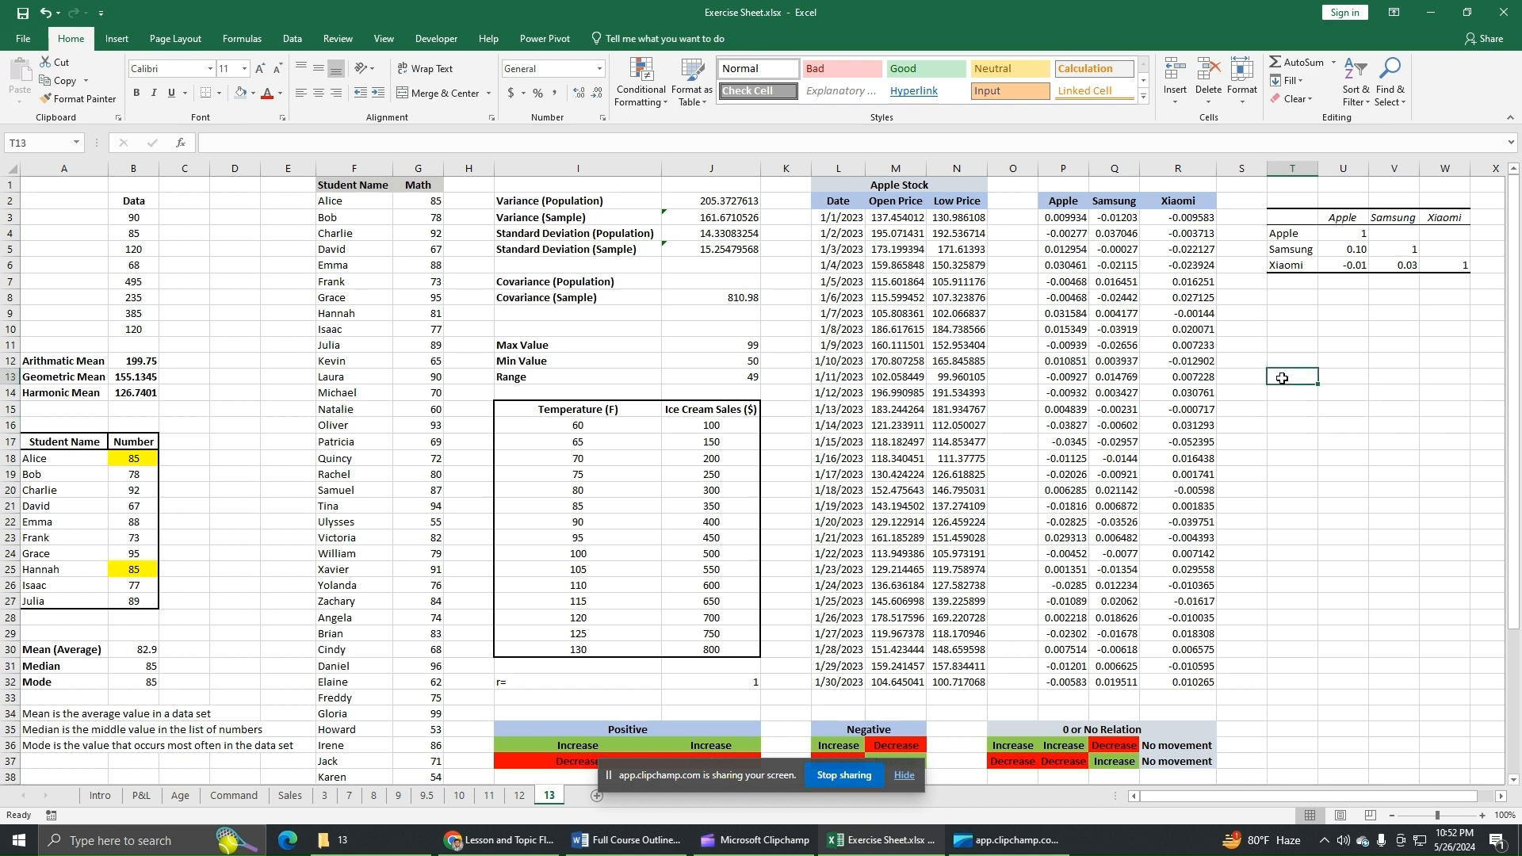